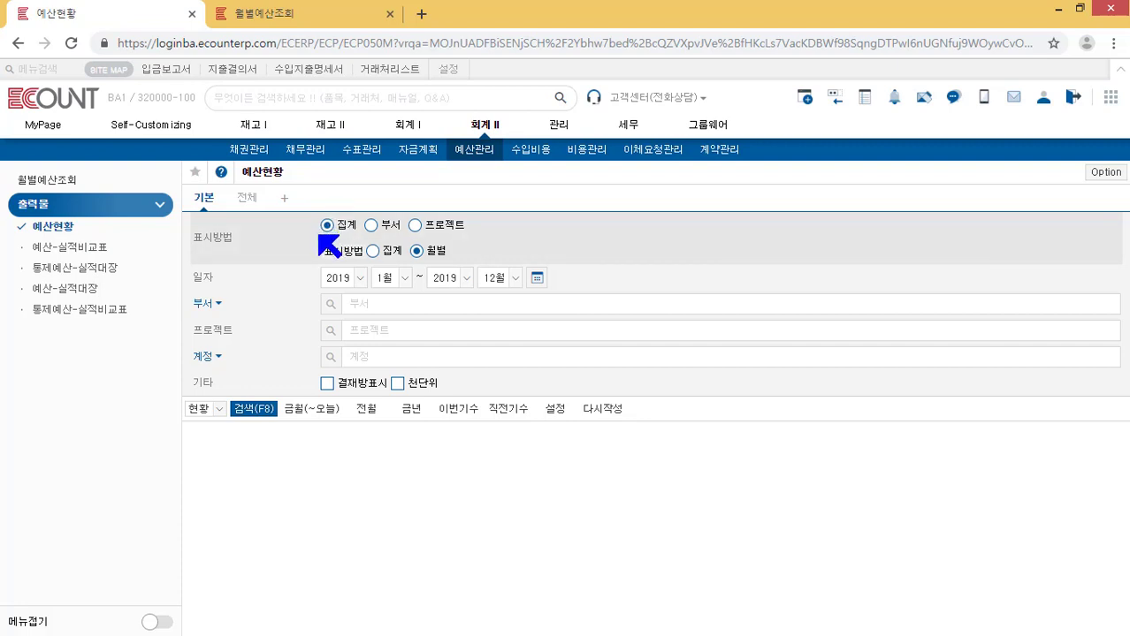
- Try the 부서 grouping and the 집계 breakdown, returning the display method to 집계 grouping with a 월별 breakdown
left_click(373, 228)
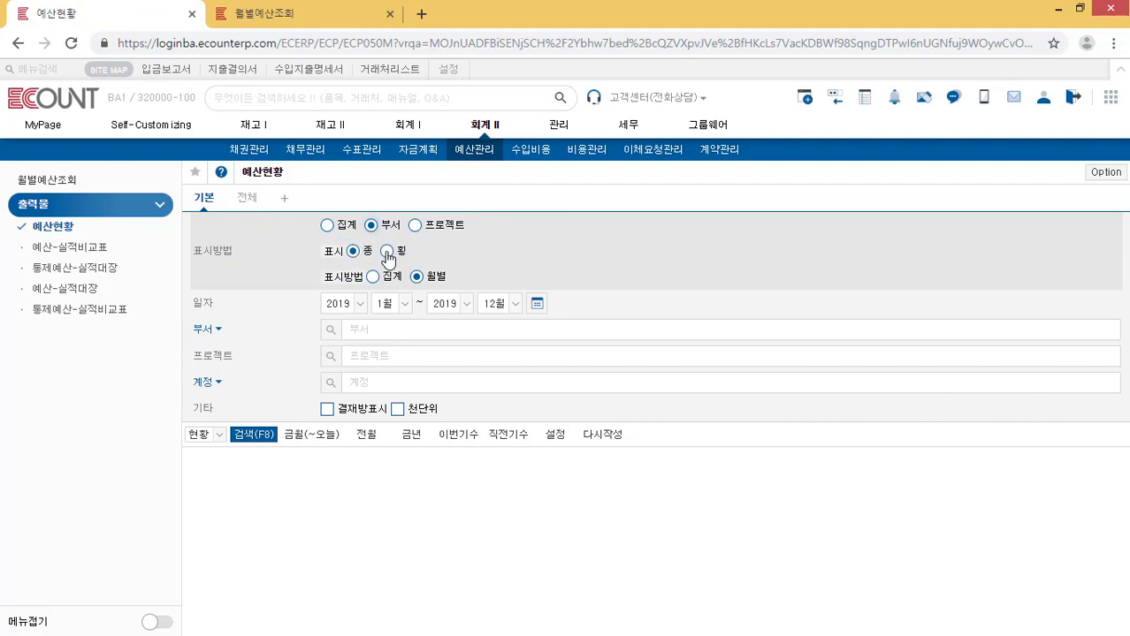
left_click(328, 226)
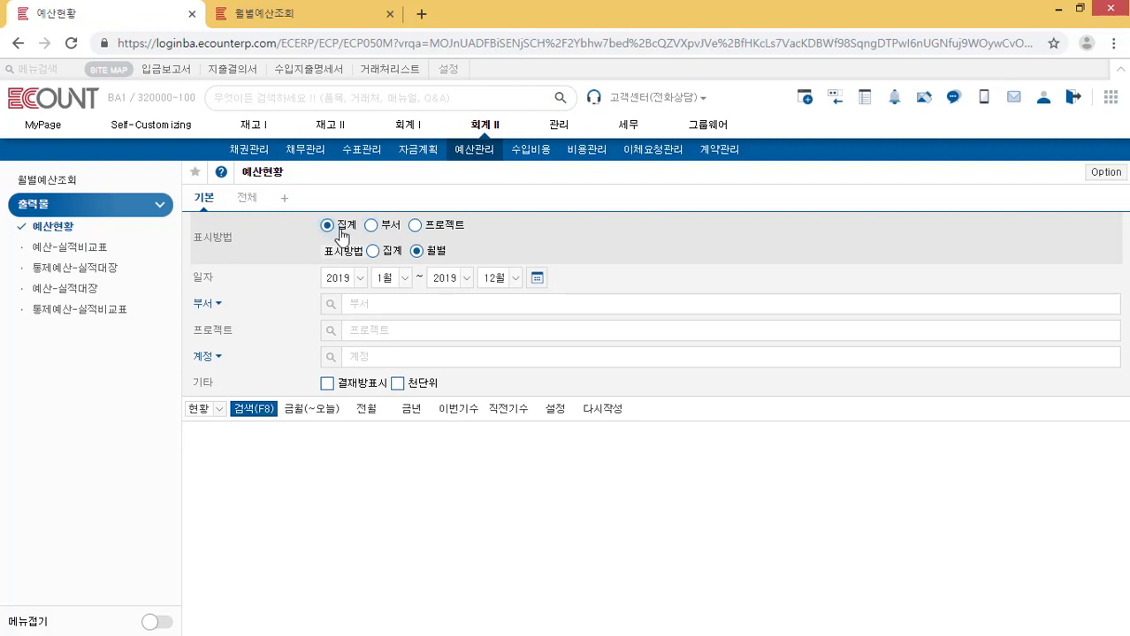
left_click_drag(316, 253, 344, 255)
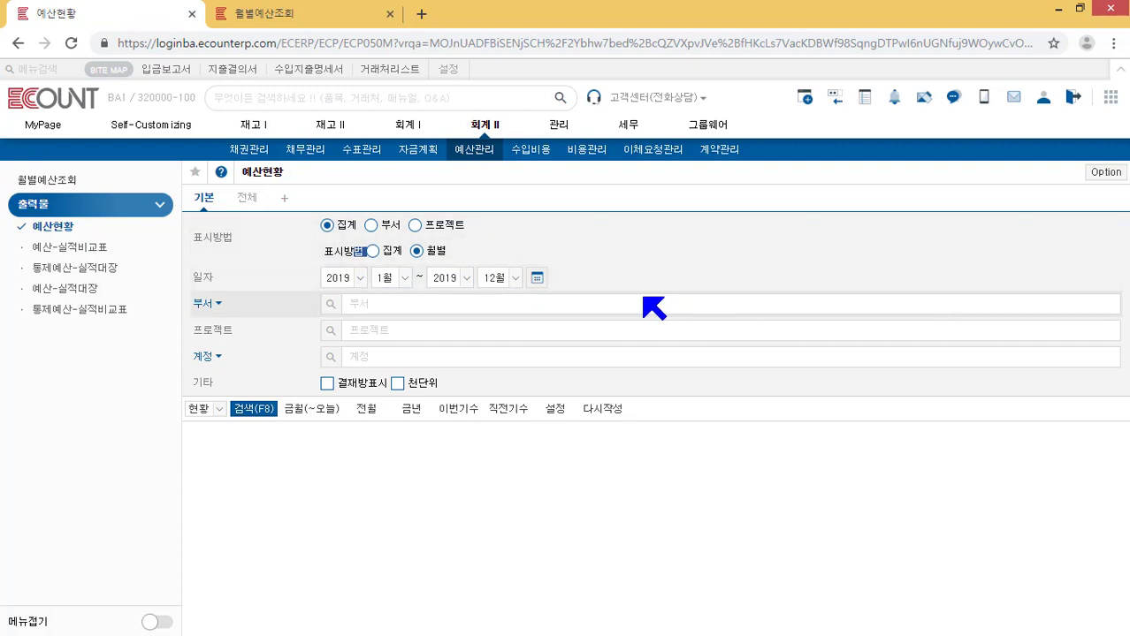
left_click(372, 251)
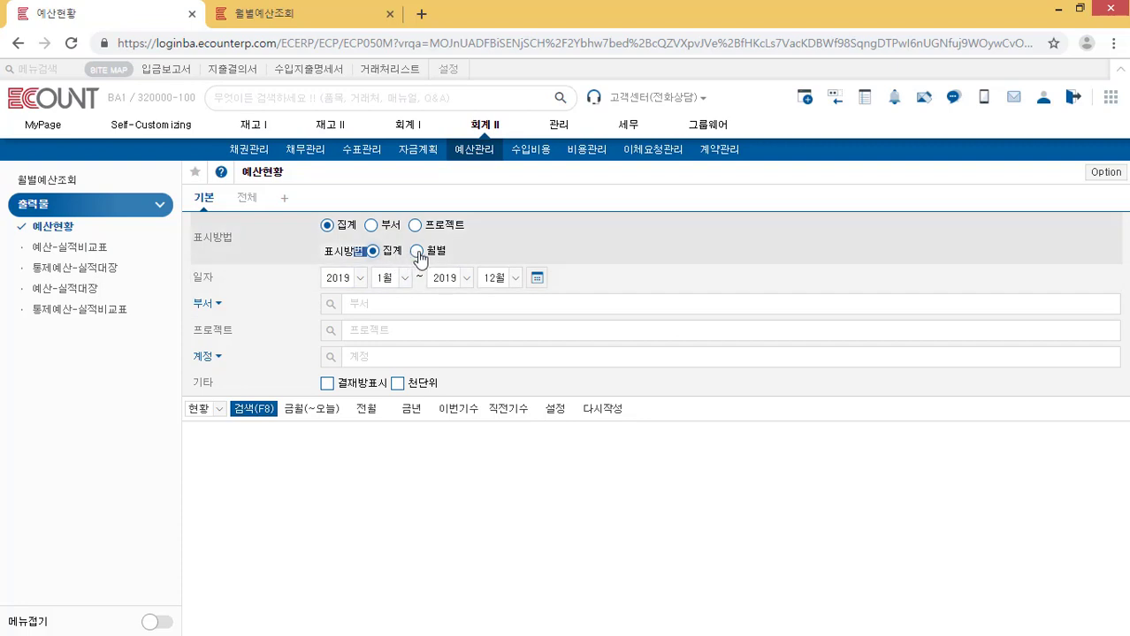
left_click(418, 252)
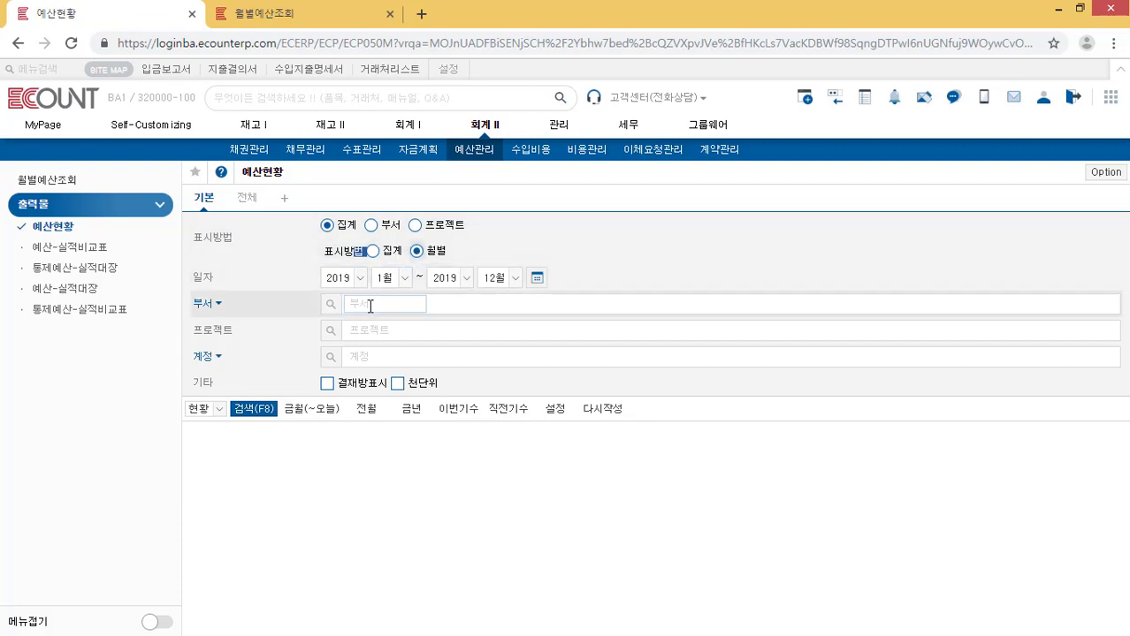
- Run the 예산현황 report for January to December 2019, leaving the department, project and account filters empty
left_click(359, 330)
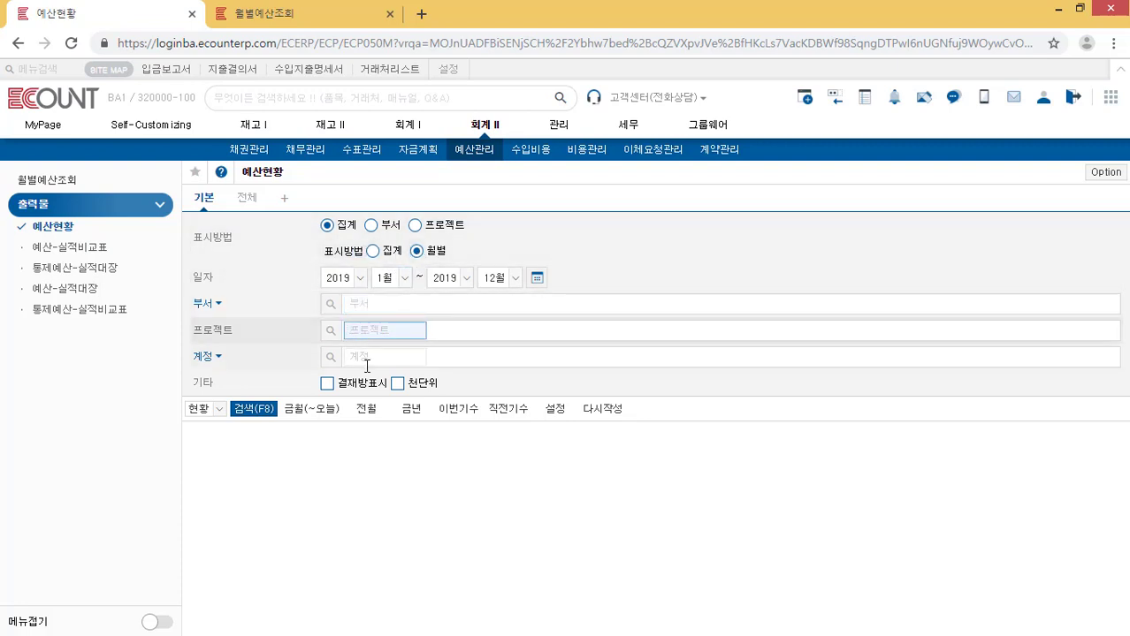
left_click(367, 360)
left_click(347, 304)
left_click(359, 329)
left_click(371, 355)
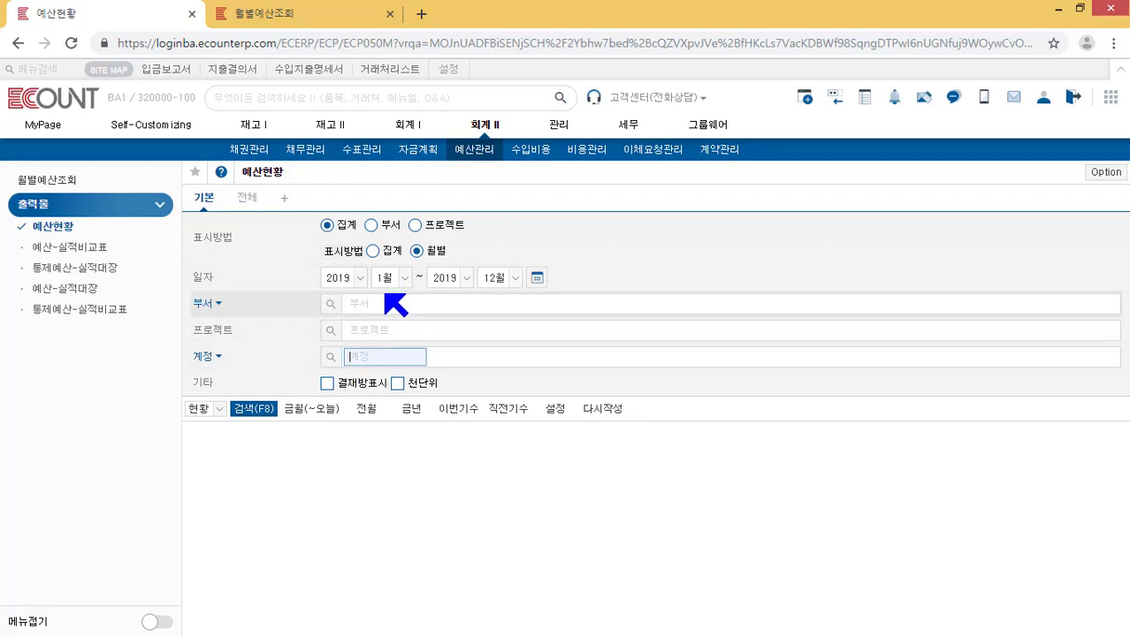
left_click(254, 408)
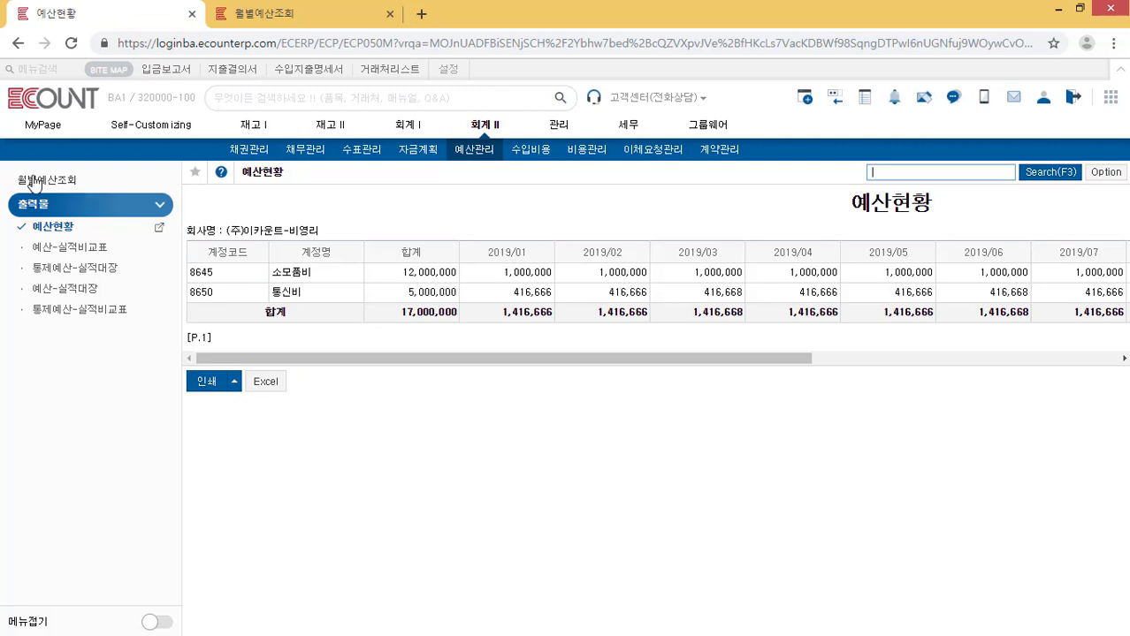
- Examine the 소모품비 and 통신비 budgets by month and in the 합계 column, along with the print and Excel output options
double_click(292, 273)
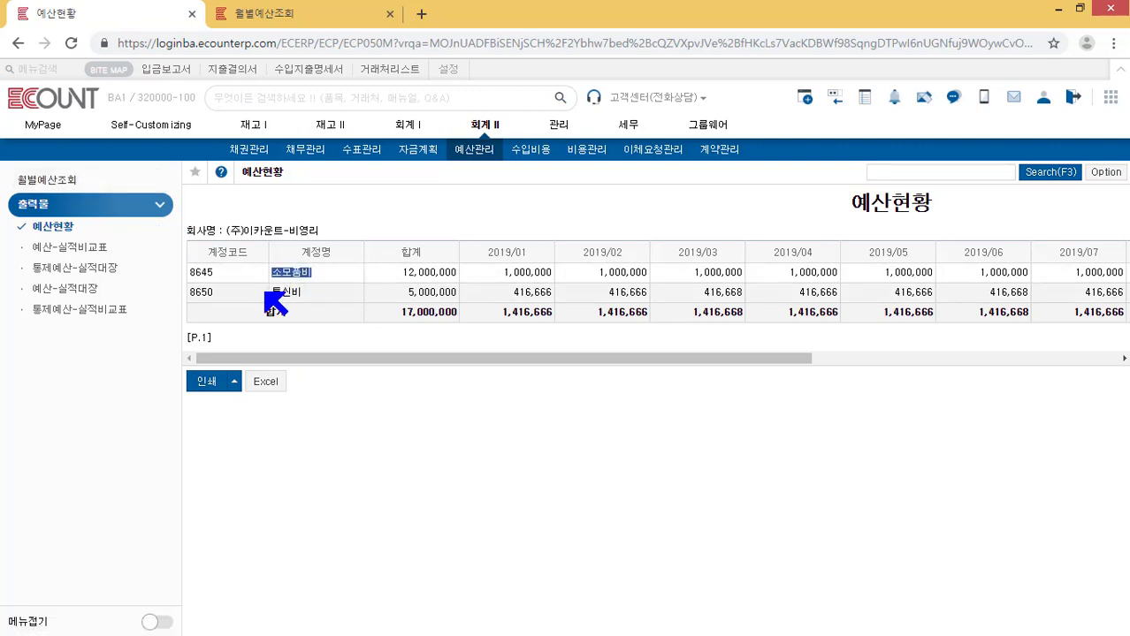
double_click(285, 292)
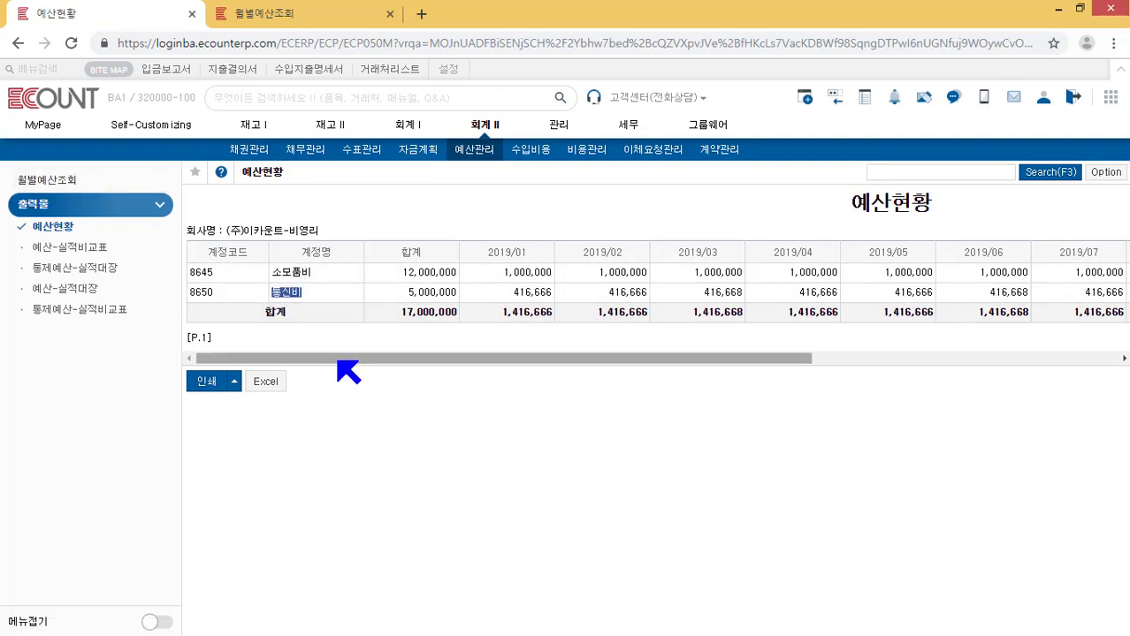
left_click_drag(336, 358, 485, 351)
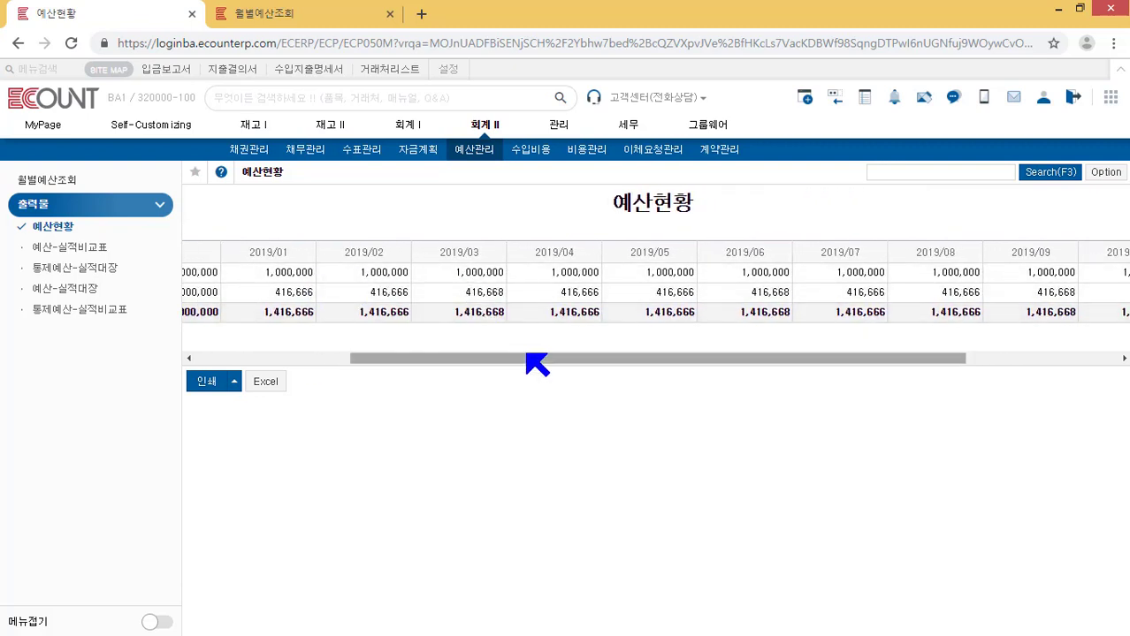
left_click_drag(535, 363, 336, 329)
double_click(411, 253)
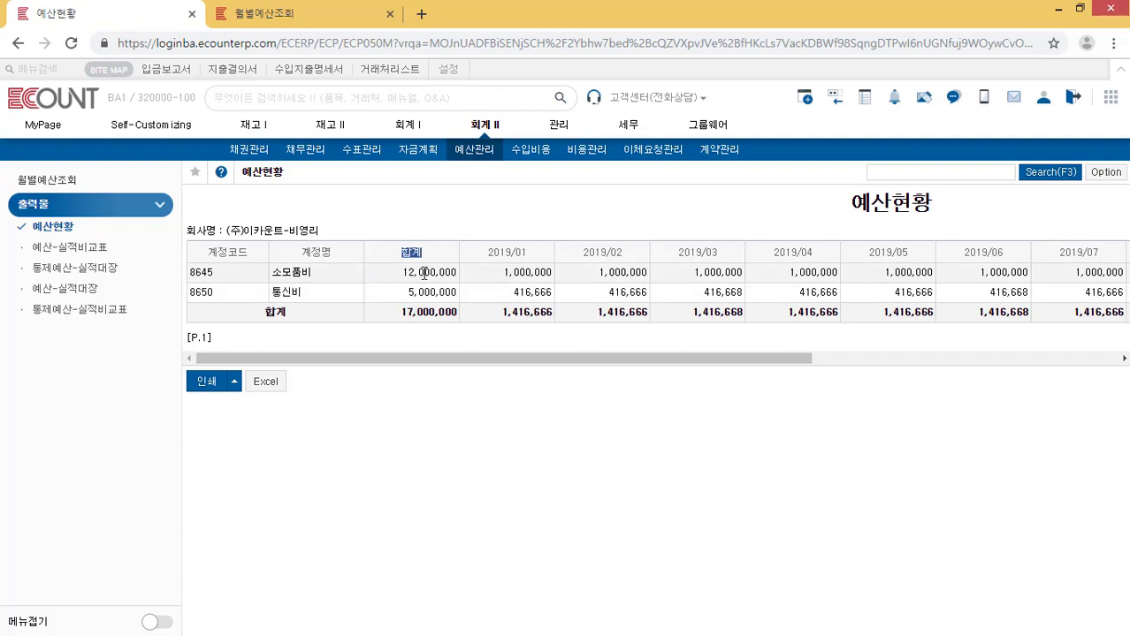
left_click_drag(402, 273, 454, 274)
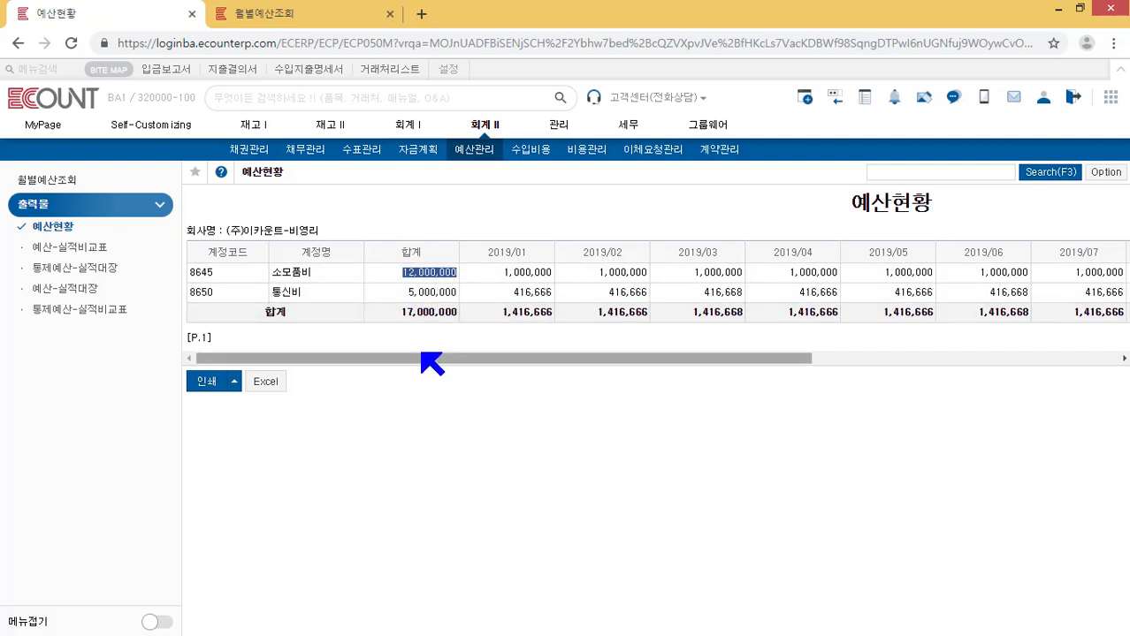
left_click_drag(433, 366, 398, 357)
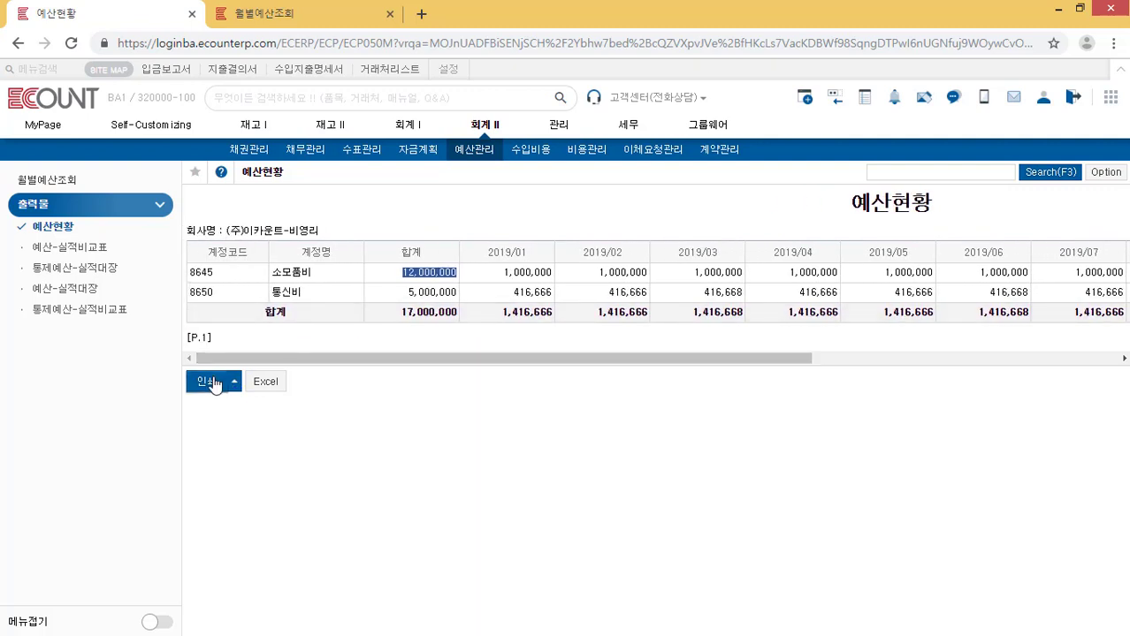
left_click(221, 380)
left_click(265, 383)
- Open the 예산-실적비교표 report and run it on a 월별 basis for January to December 2019
left_click(104, 255)
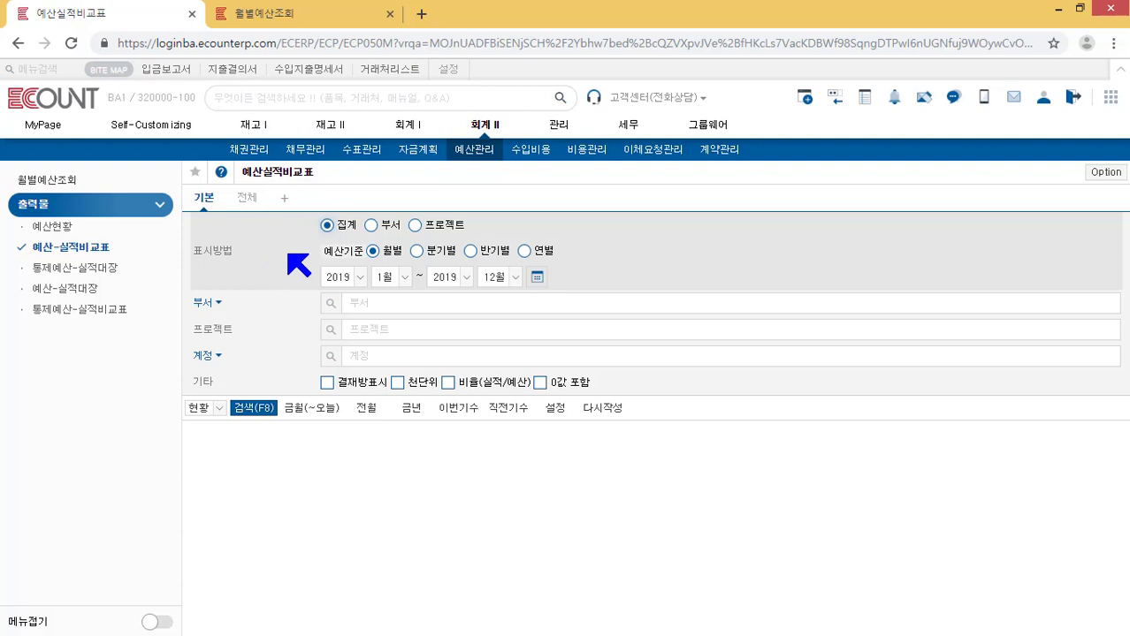
left_click_drag(193, 250, 235, 251)
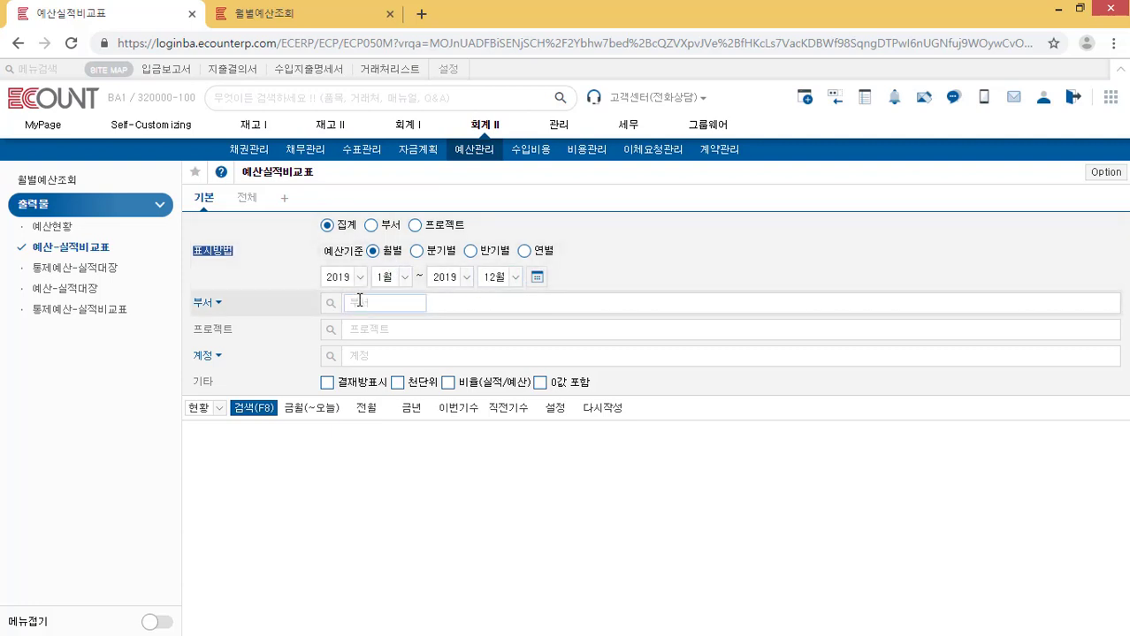
left_click(273, 409)
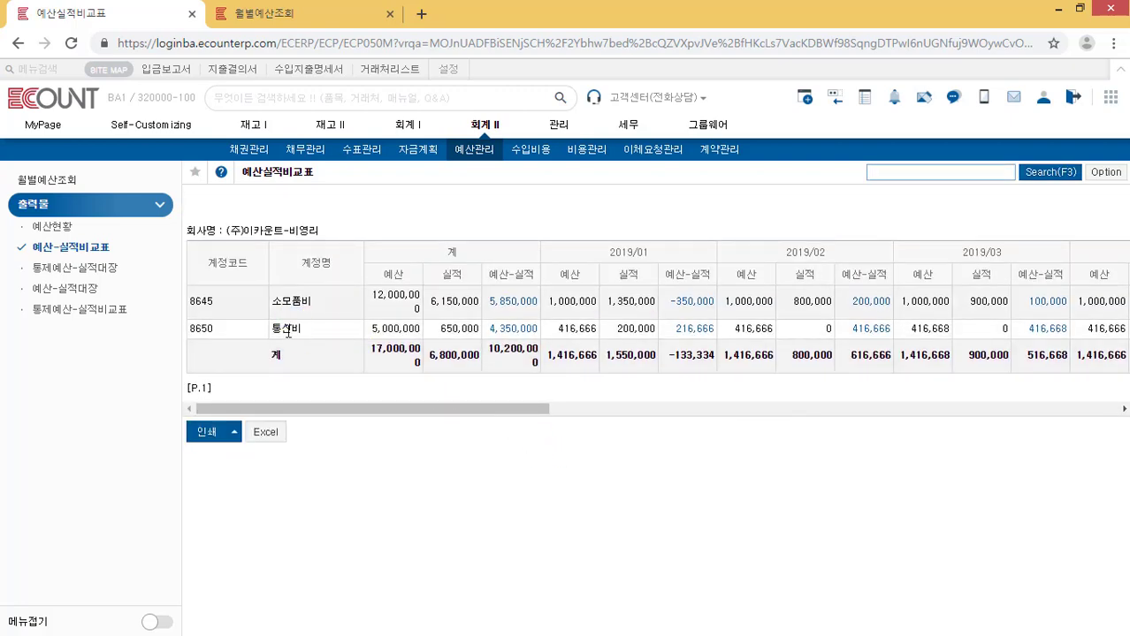
- Examine the 예산, 실적 and 예산-실적 columns for 2019/01 and for the overall total
left_click_drag(320, 409, 403, 410)
left_click_drag(388, 253, 437, 252)
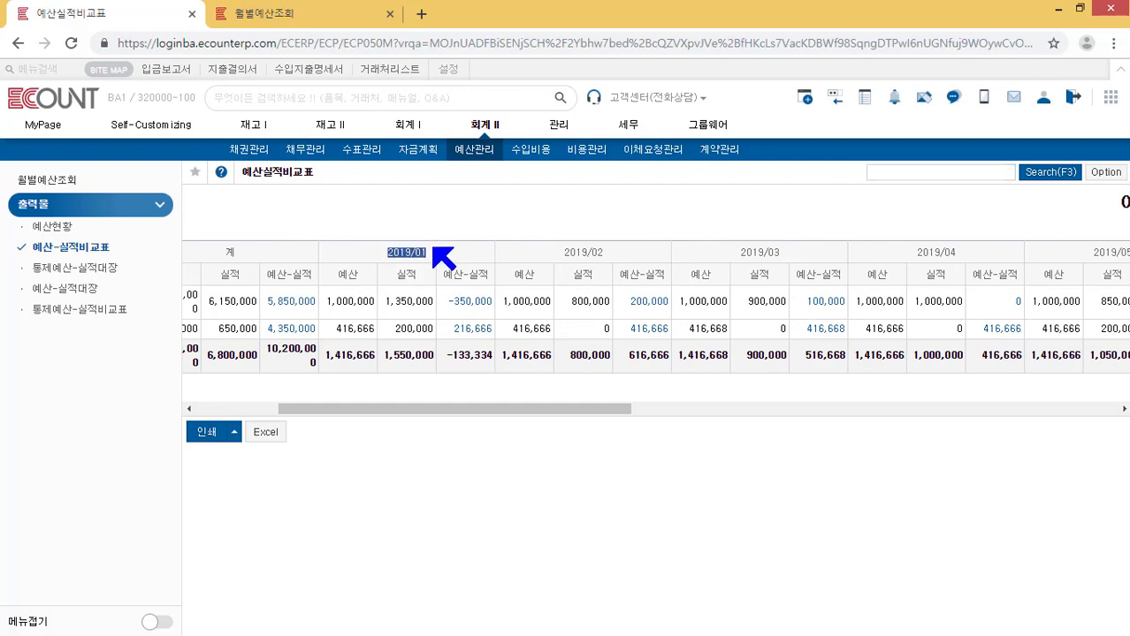
double_click(352, 279)
double_click(406, 279)
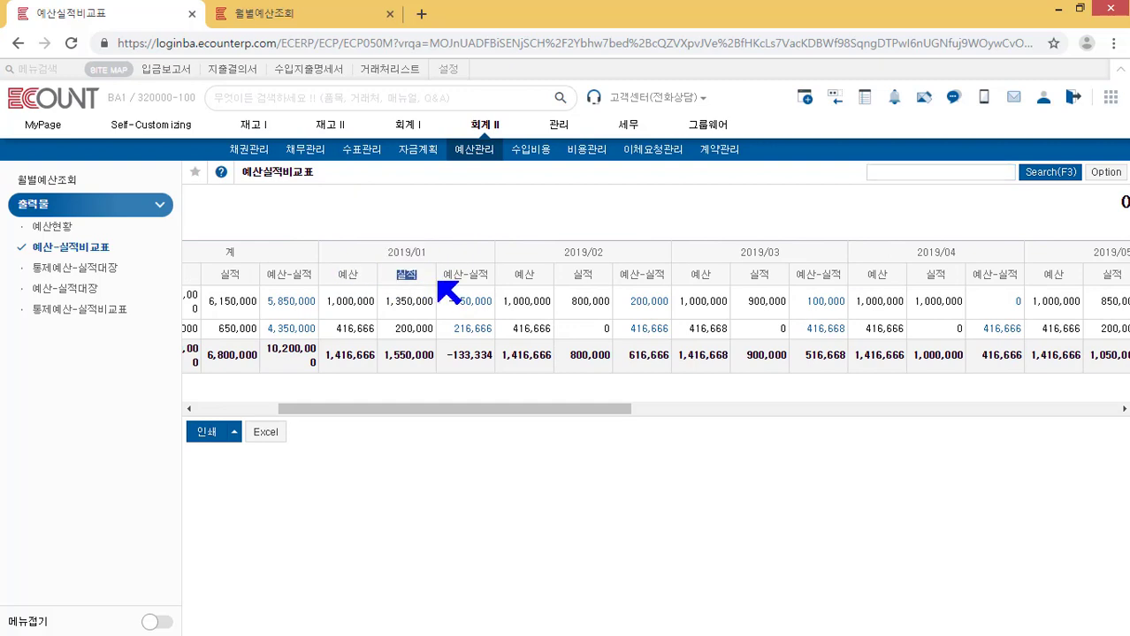
left_click_drag(439, 275, 488, 279)
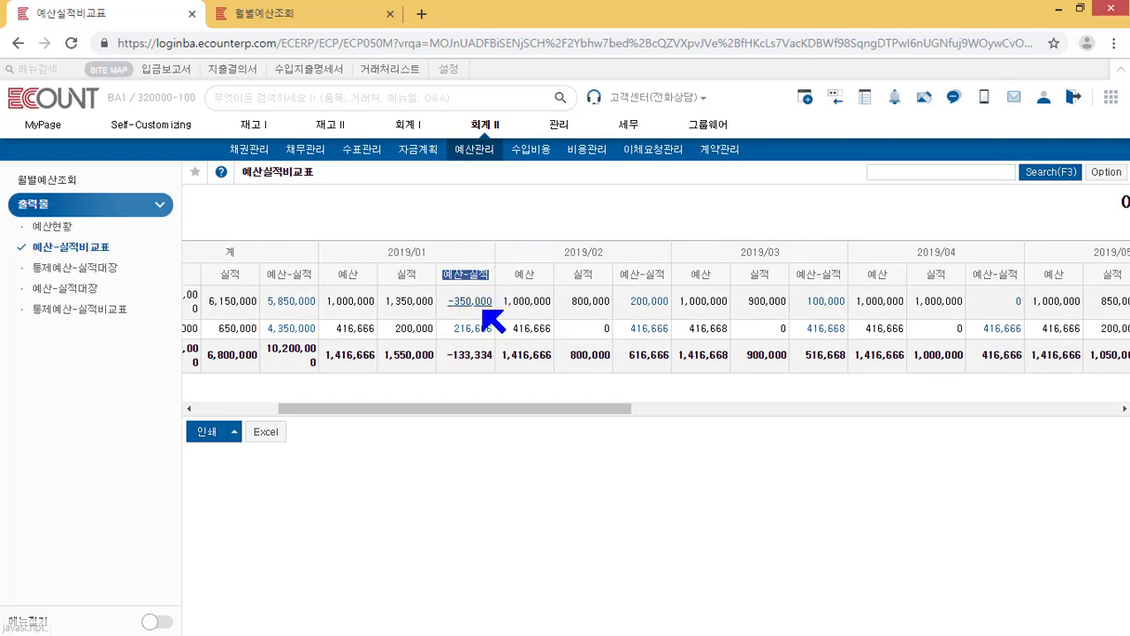
left_click_drag(530, 405, 436, 404)
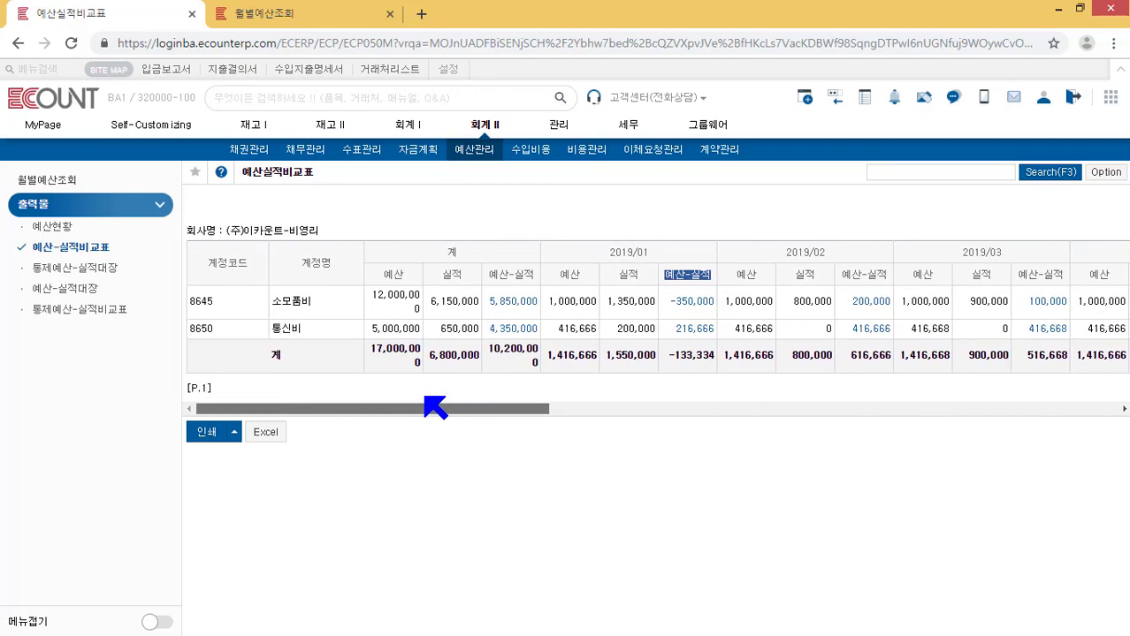
double_click(453, 254)
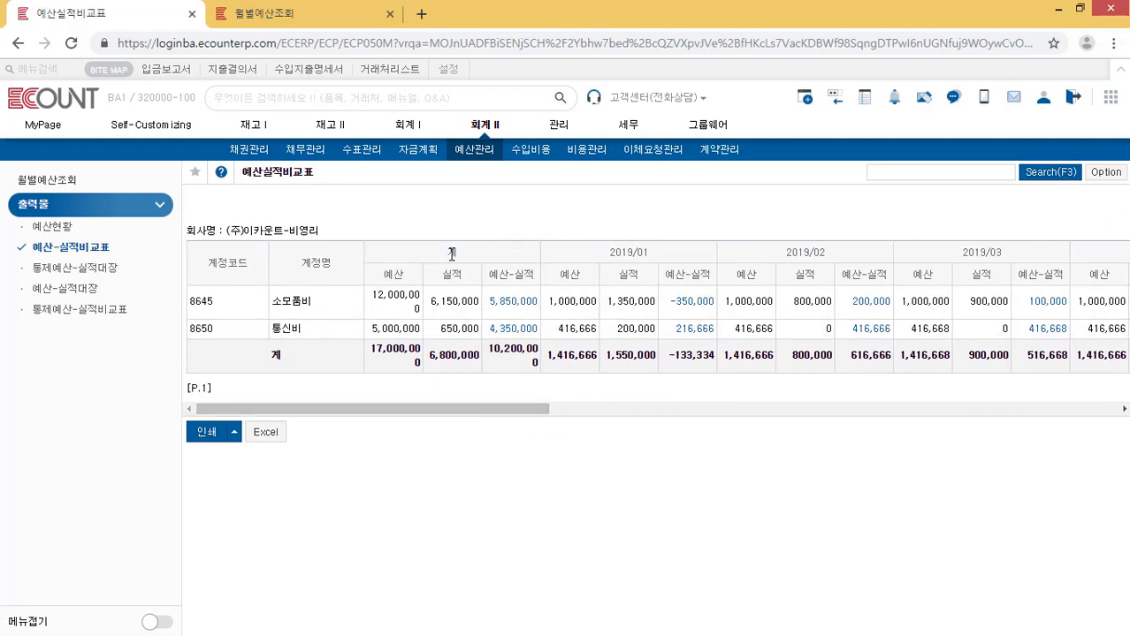
double_click(392, 274)
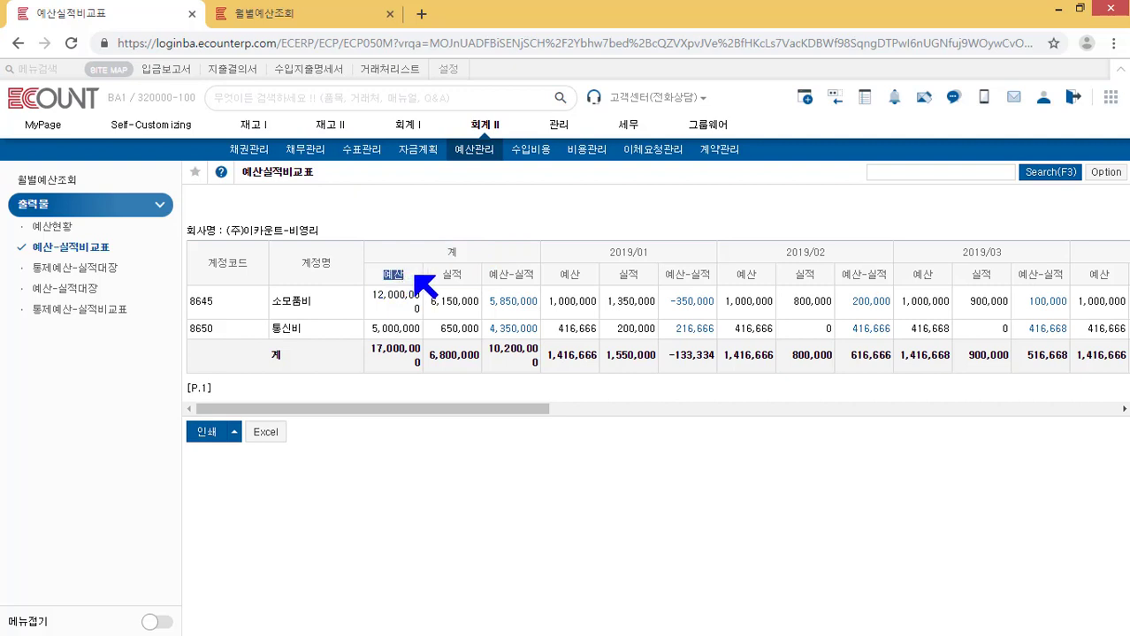
double_click(451, 275)
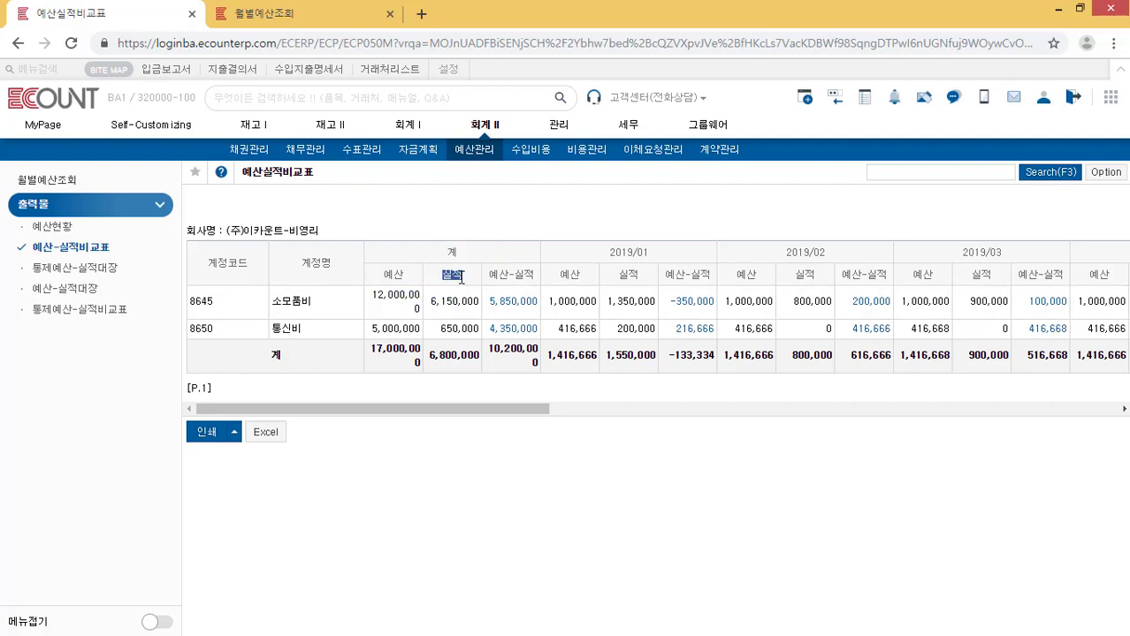
left_click(494, 278)
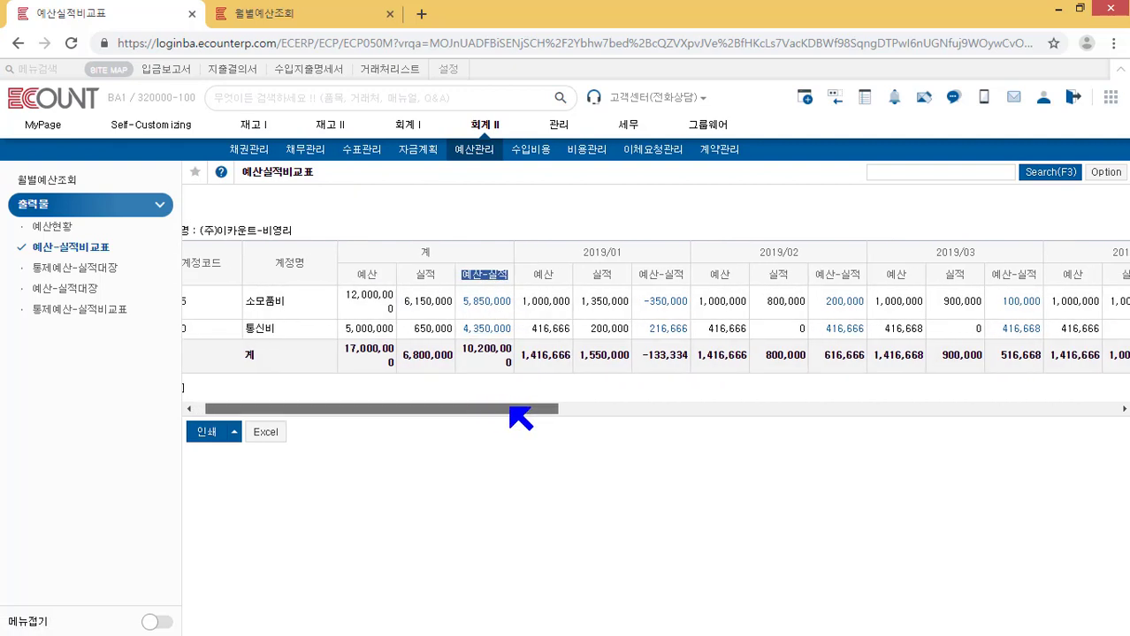
- Rerun the budget-actual comparison on a 분기별 basis from 2019 1분기 to 2020 4분기
left_click(1033, 184)
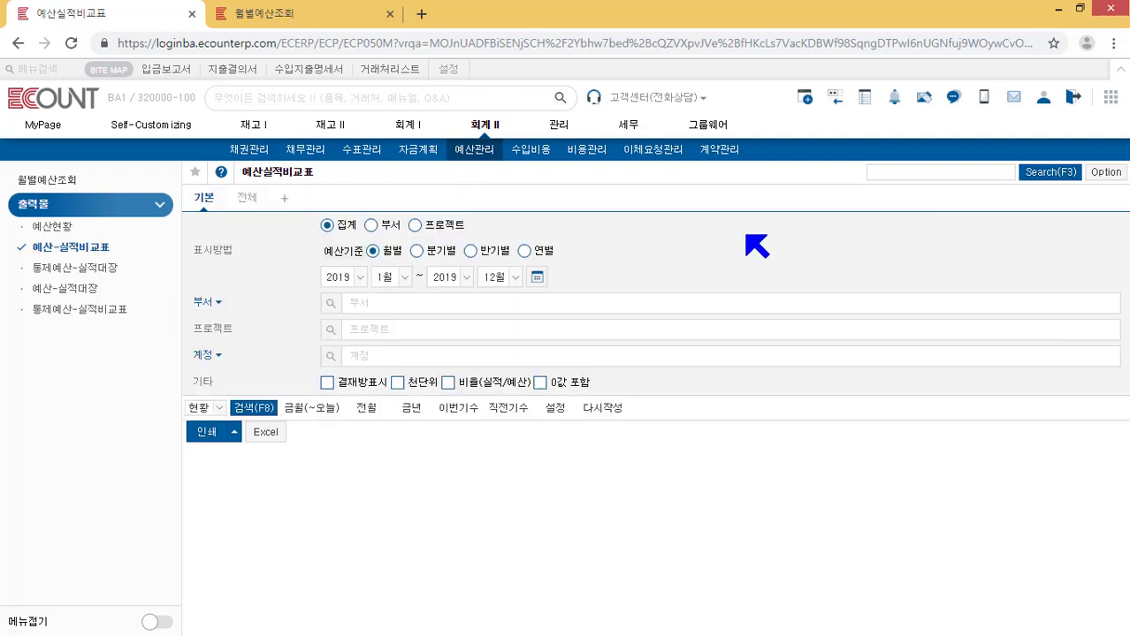
left_click(433, 252)
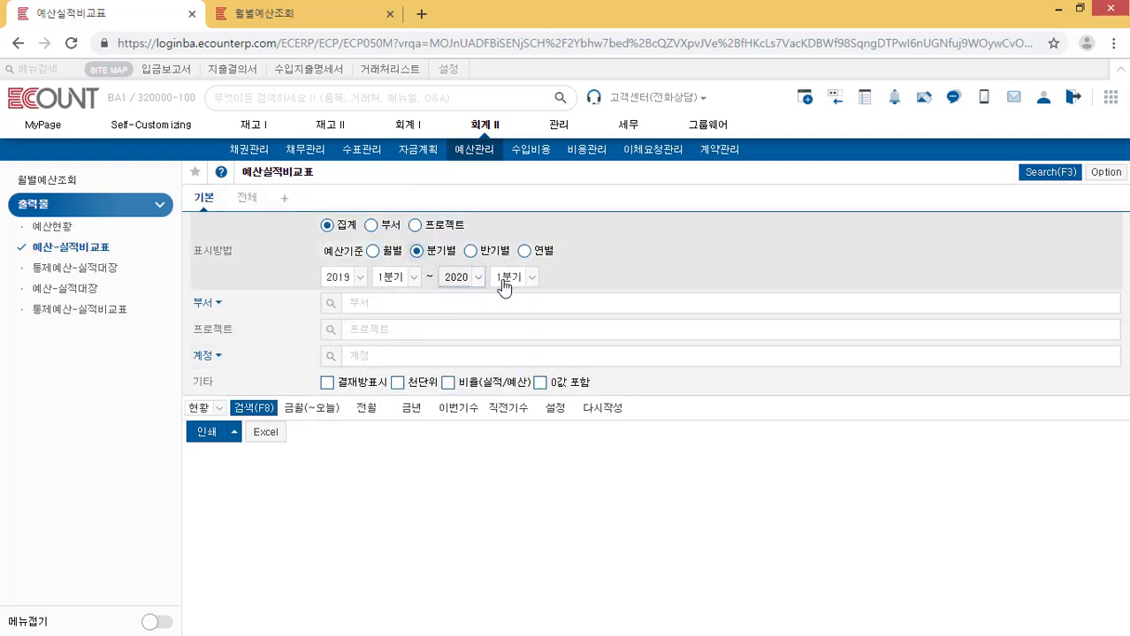
left_click(509, 280)
left_click(521, 368)
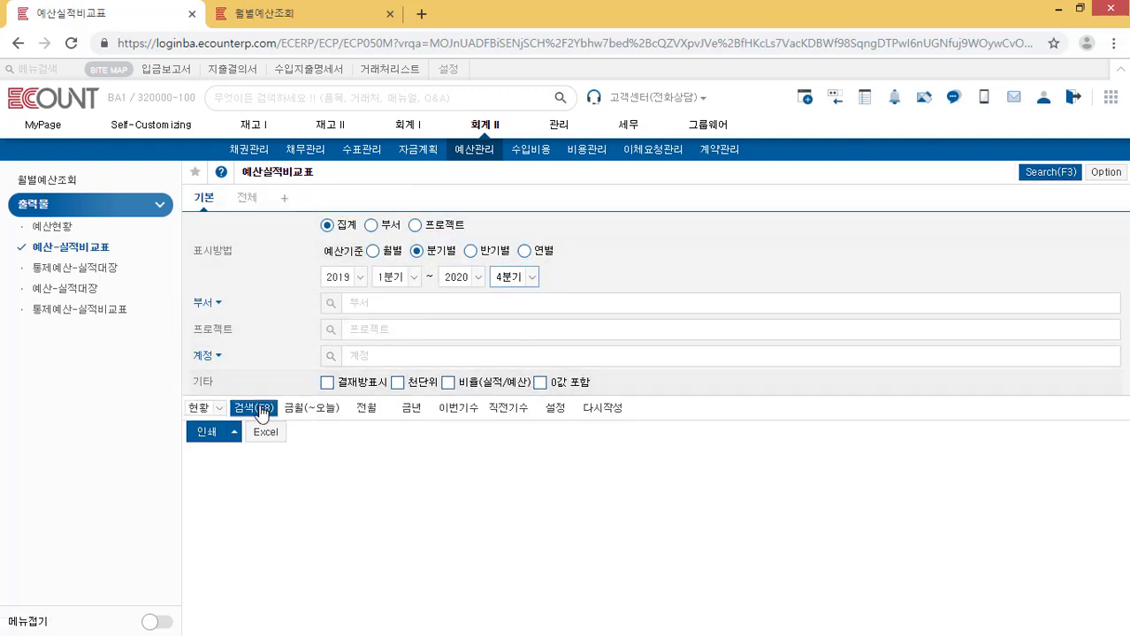
key("F8")
- Rerun the budget-actual comparison on a 반기별 basis from 2019 상반기 to 2019 하반기
left_click(1029, 175)
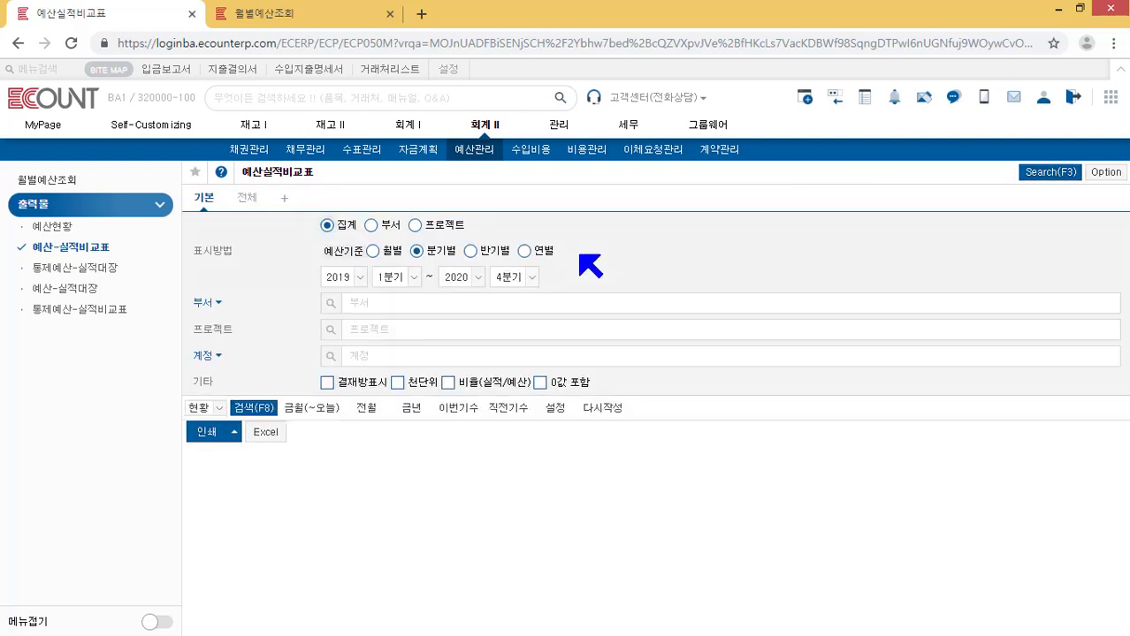
left_click(471, 252)
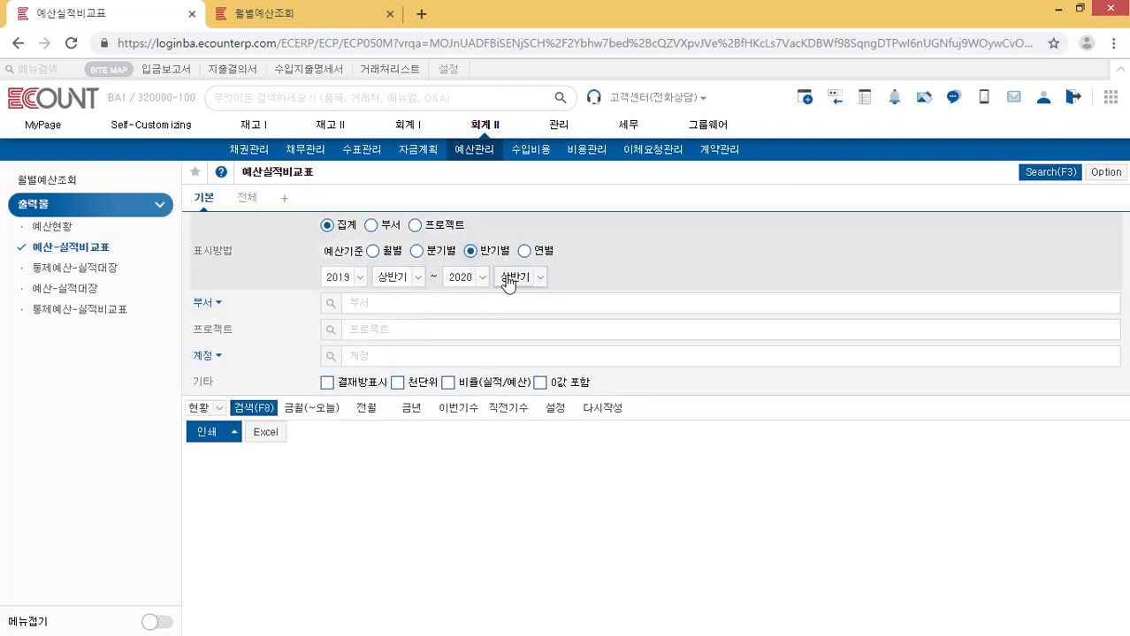
left_click(483, 280)
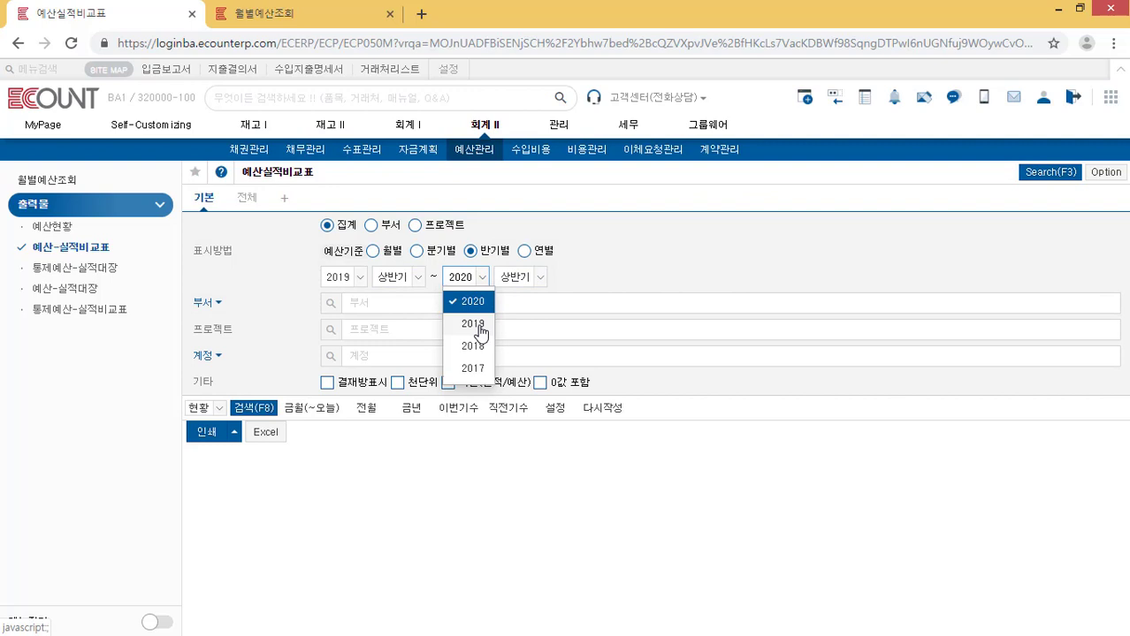
left_click(480, 327)
left_click(521, 280)
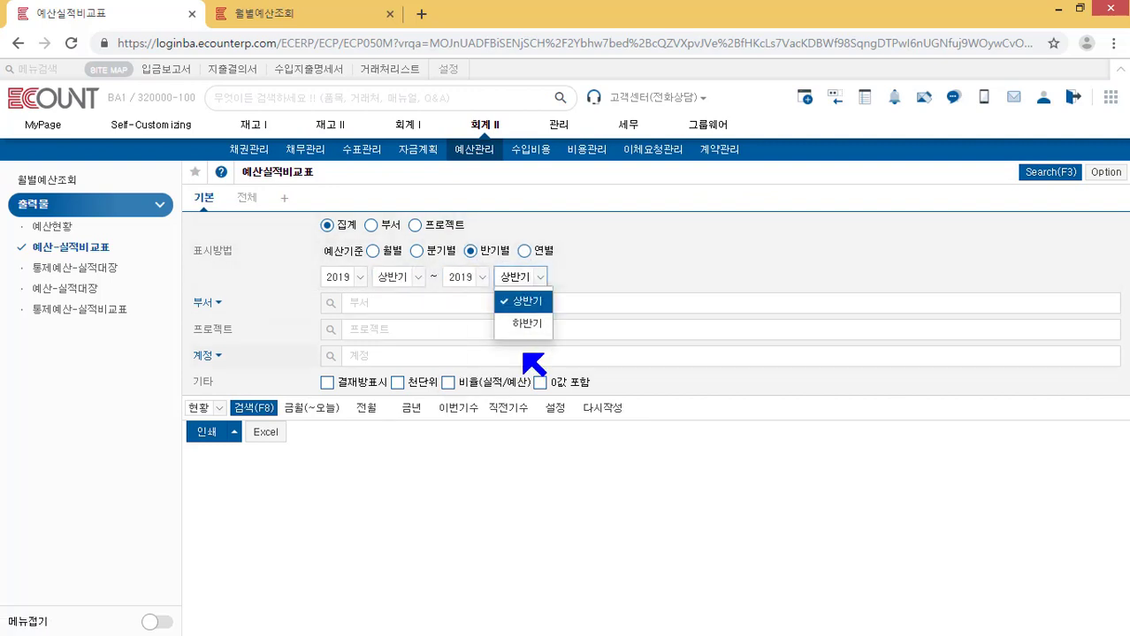
left_click(527, 323)
left_click(254, 408)
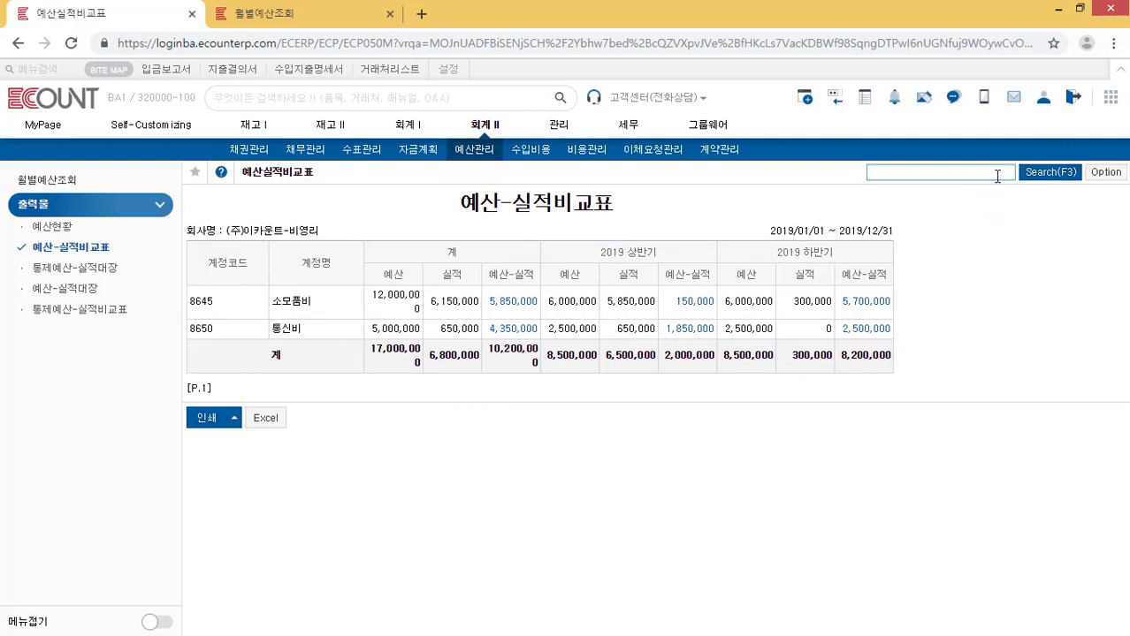
left_click(1048, 172)
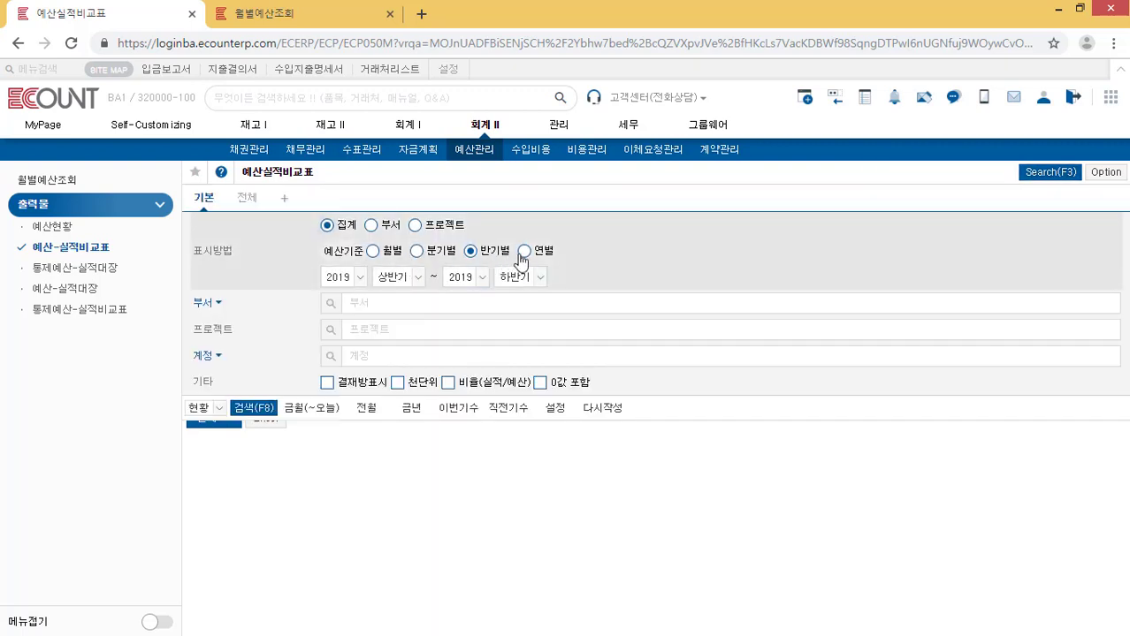
left_click(1044, 174)
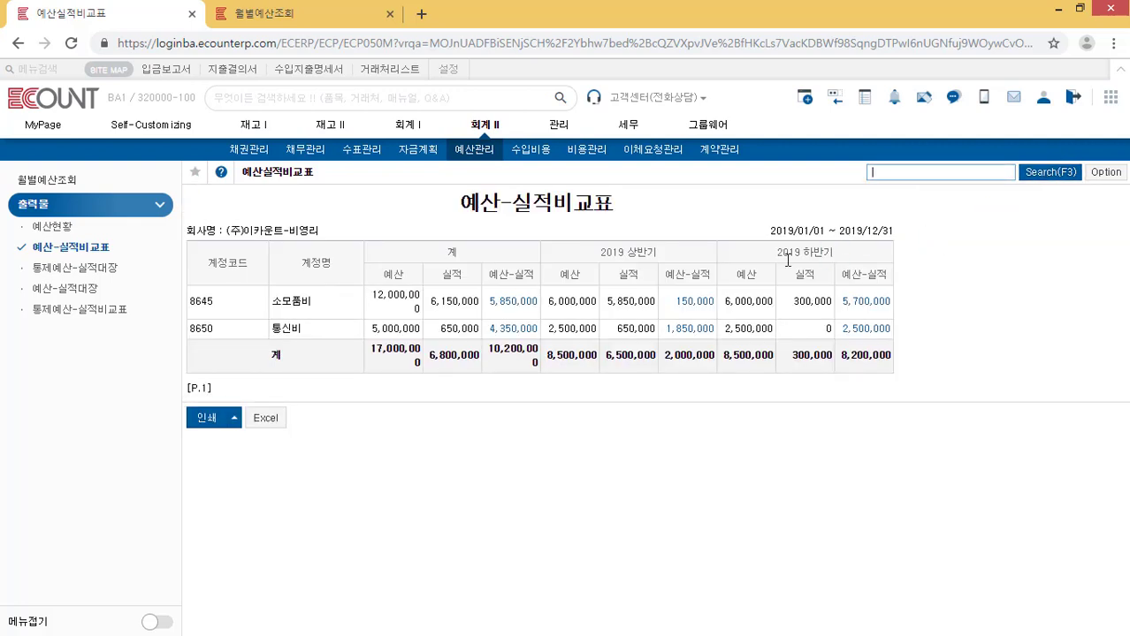
- Open the 통제예산-실적대장 report and point out its 예산관리계정 criterion
left_click(50, 277)
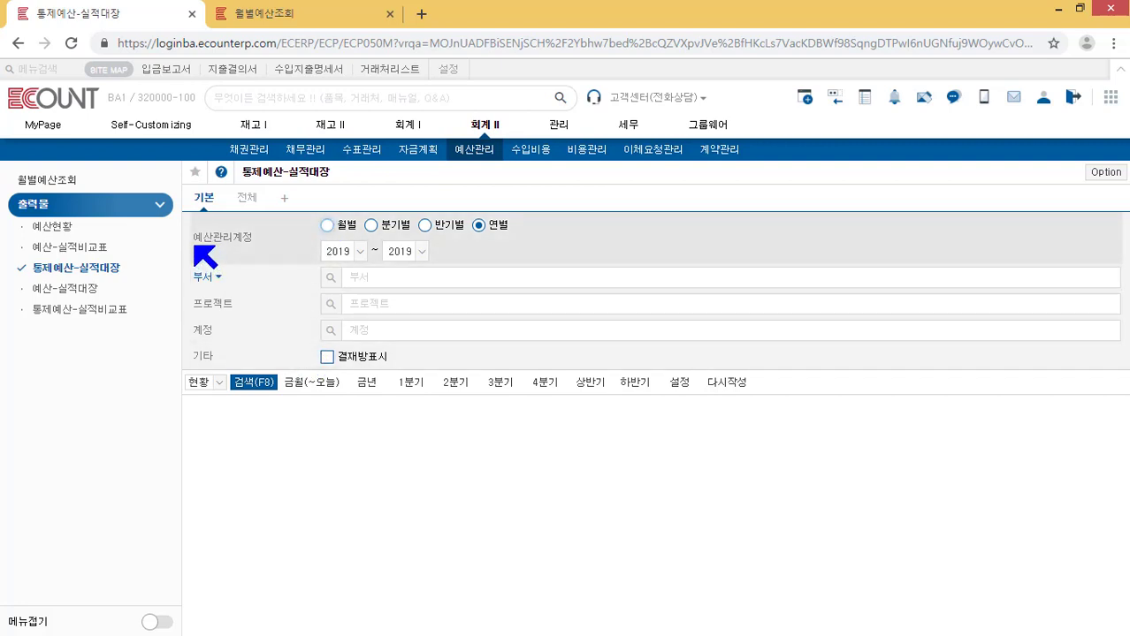
left_click_drag(194, 247, 262, 238)
left_click_drag(252, 240, 345, 244)
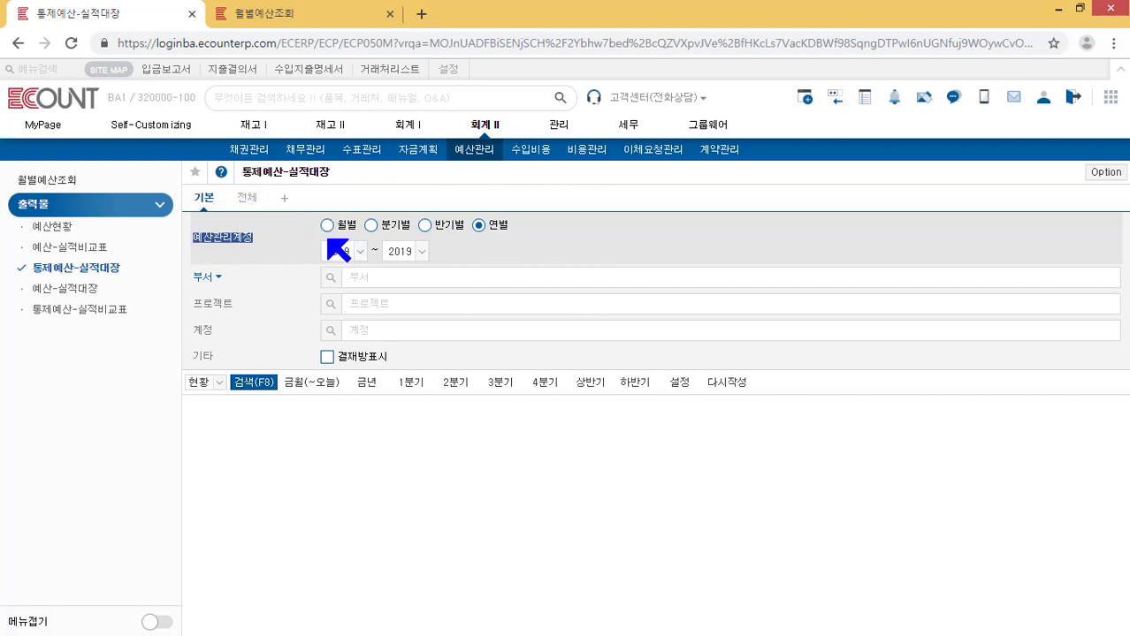
- Check the 예산관리방법 of the 소모품비 and 통신비 accounts in the 계정설정 window, returning to the 통제예산-실적대장 report
left_click(285, 12)
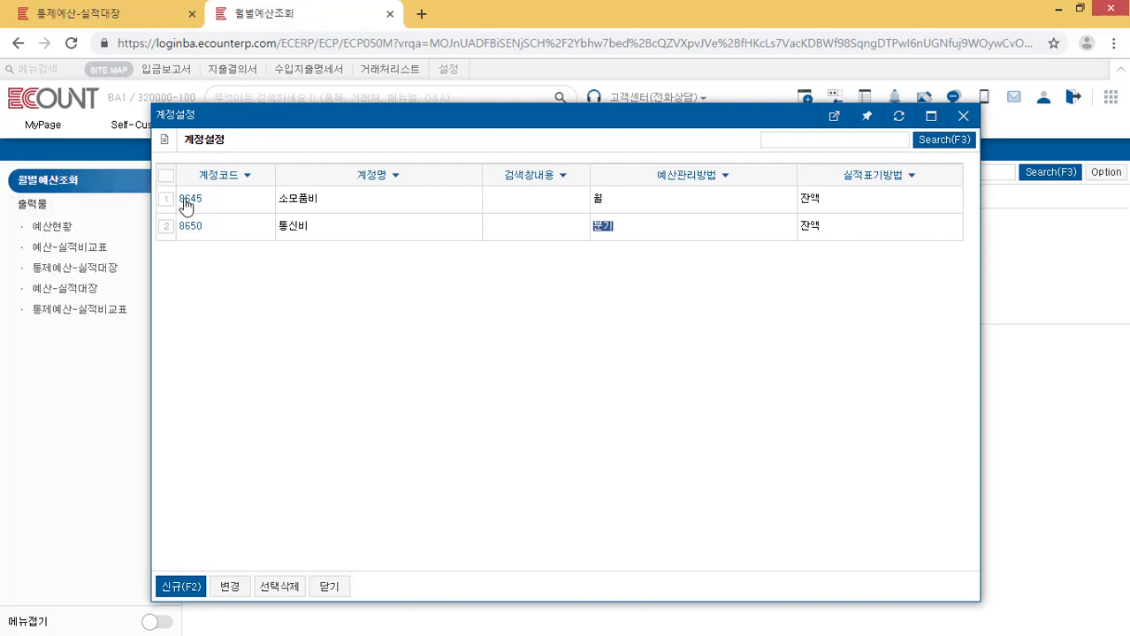
double_click(598, 199)
double_click(618, 226)
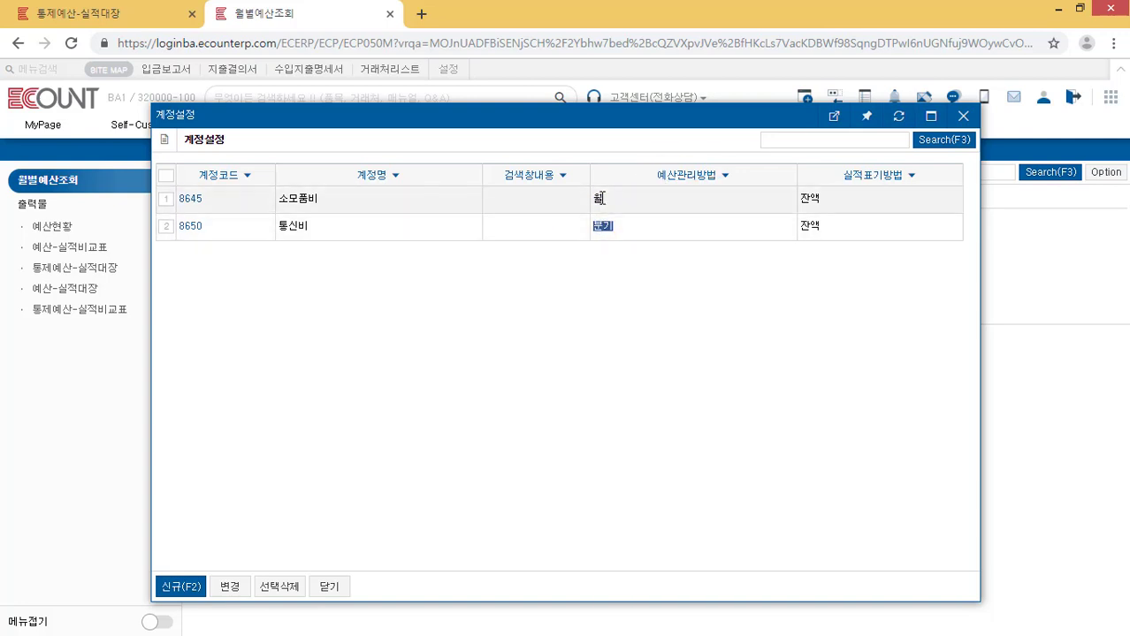
left_click(146, 13)
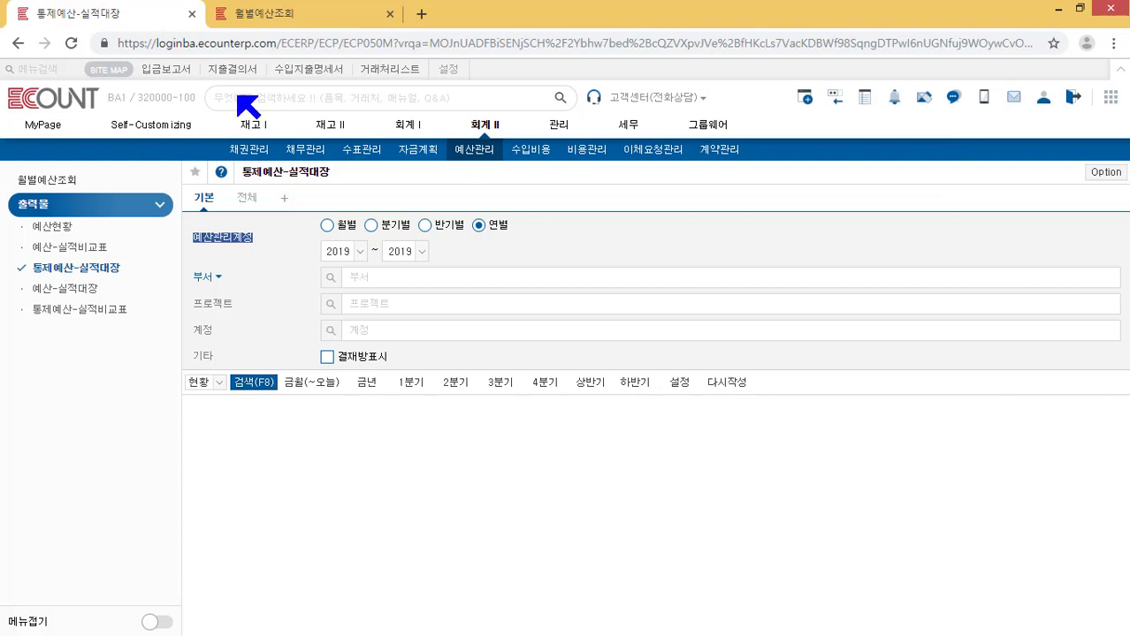
- Set the 예산관리계정 criterion to 월별 and check it against the 소모품비 account in the 계정설정 window
left_click(326, 226)
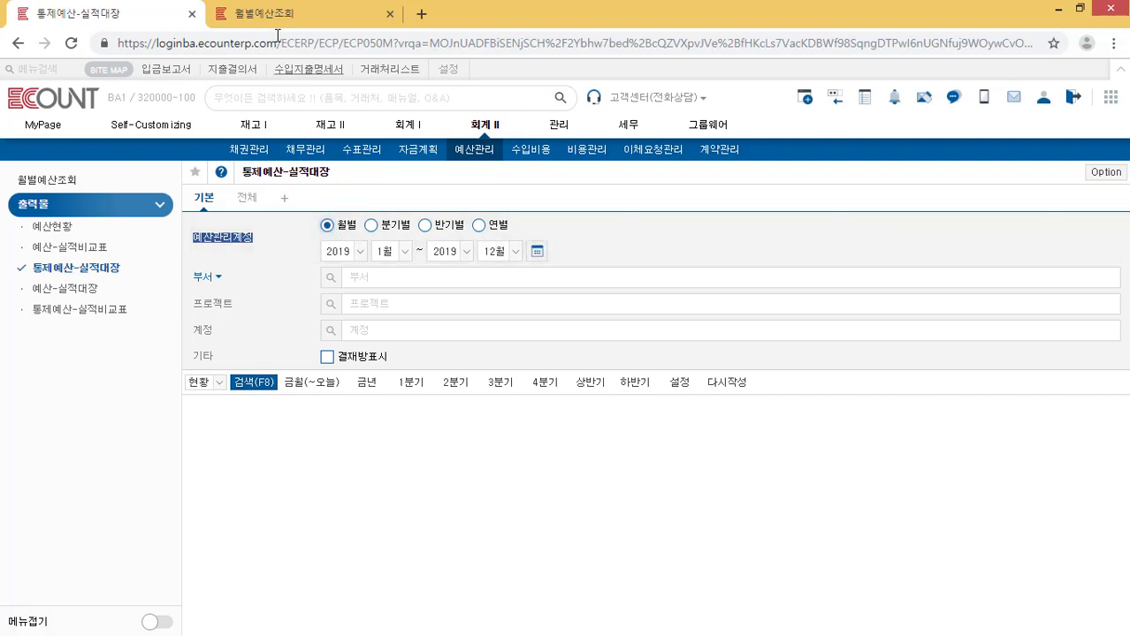
left_click(292, 13)
left_click(281, 203)
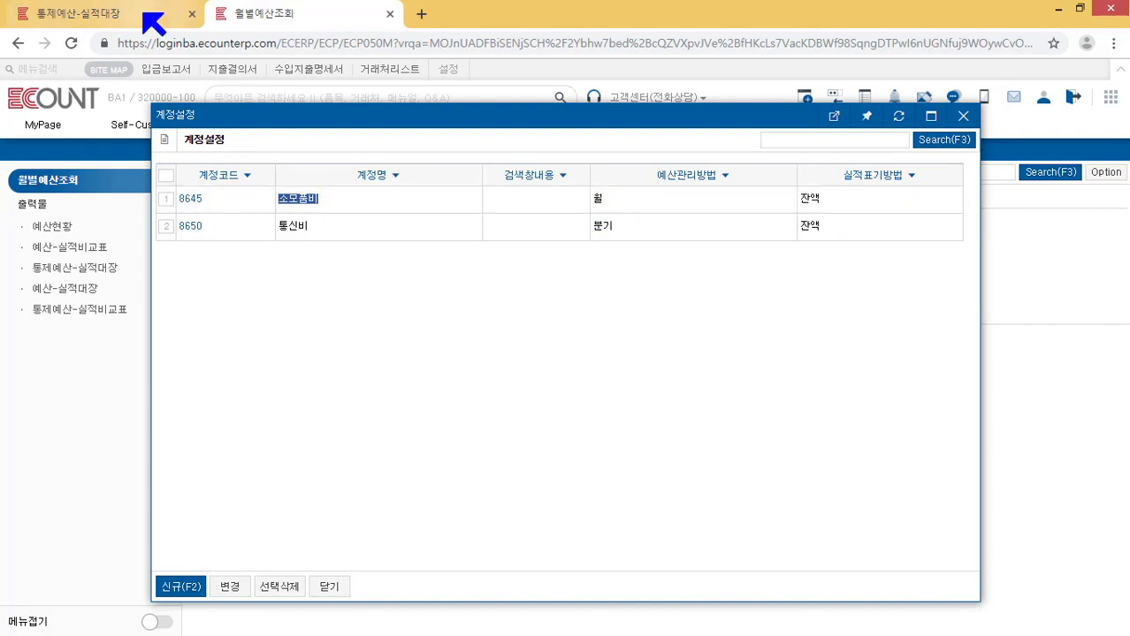
left_click(59, 16)
left_click(295, 23)
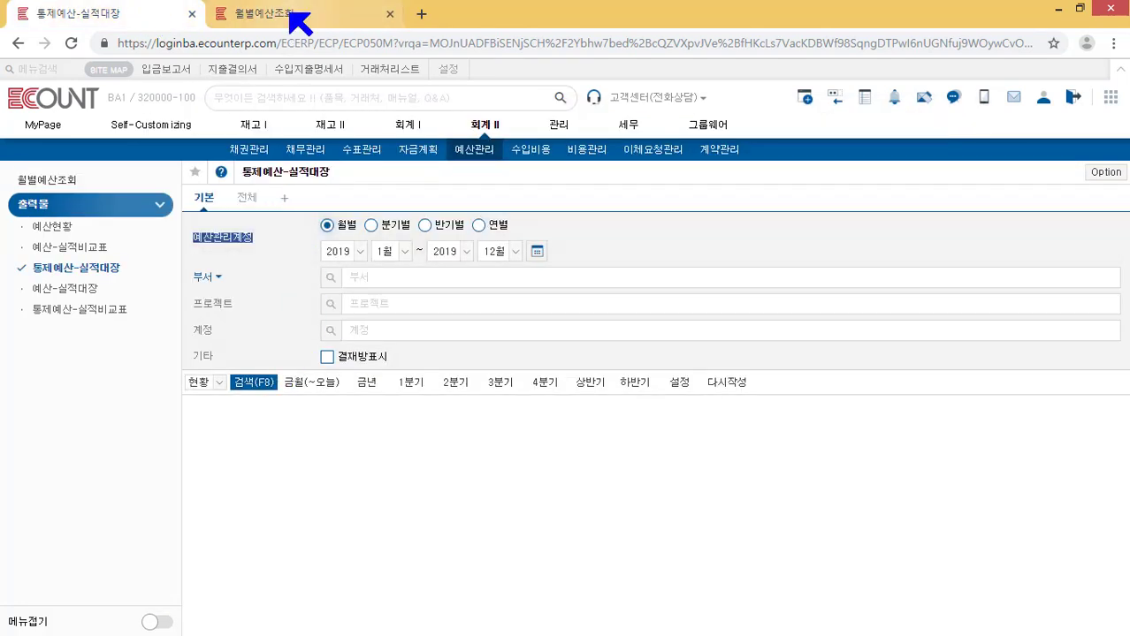
left_click_drag(328, 224, 289, 226)
left_click(152, 7)
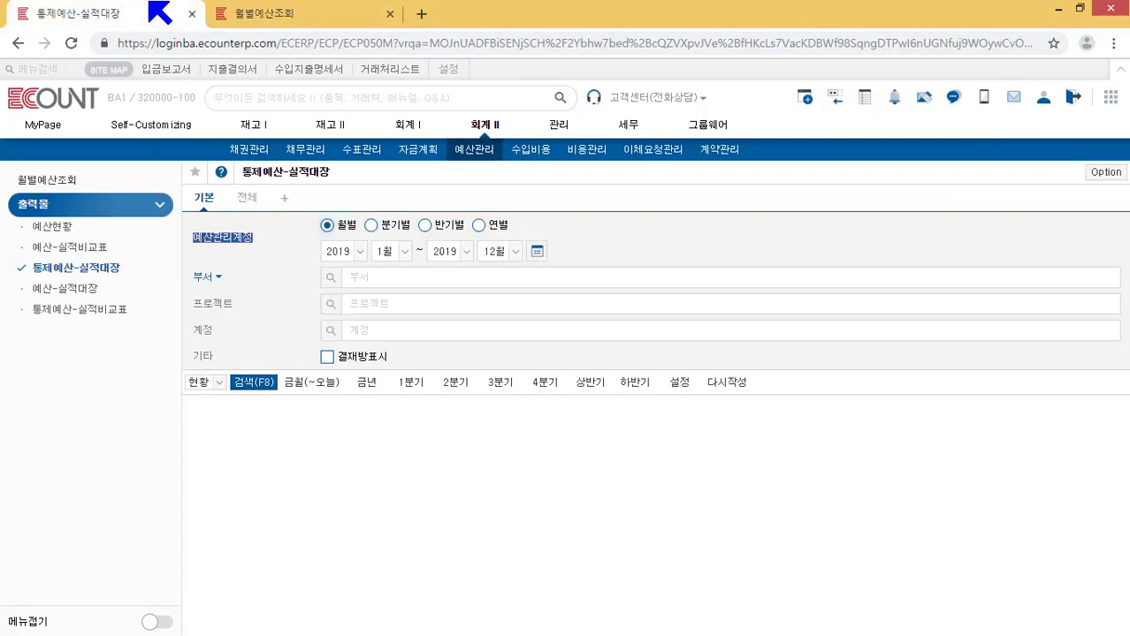
- Run the 통제예산-실적대장 report on a 월별 basis for January to December 2019
left_click(370, 225)
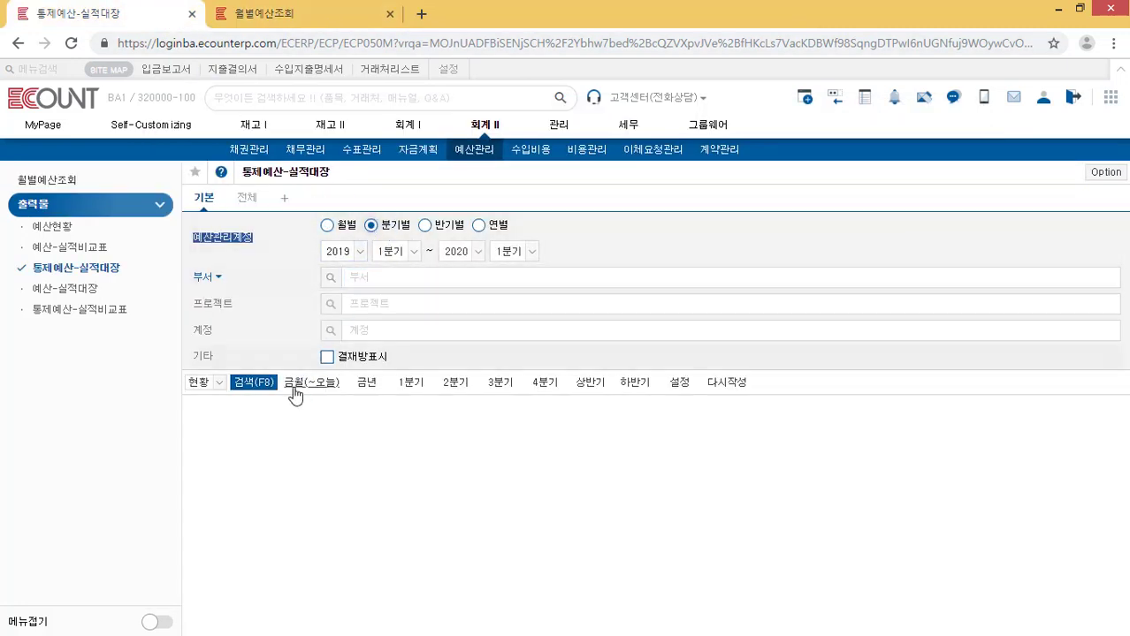
left_click(326, 227)
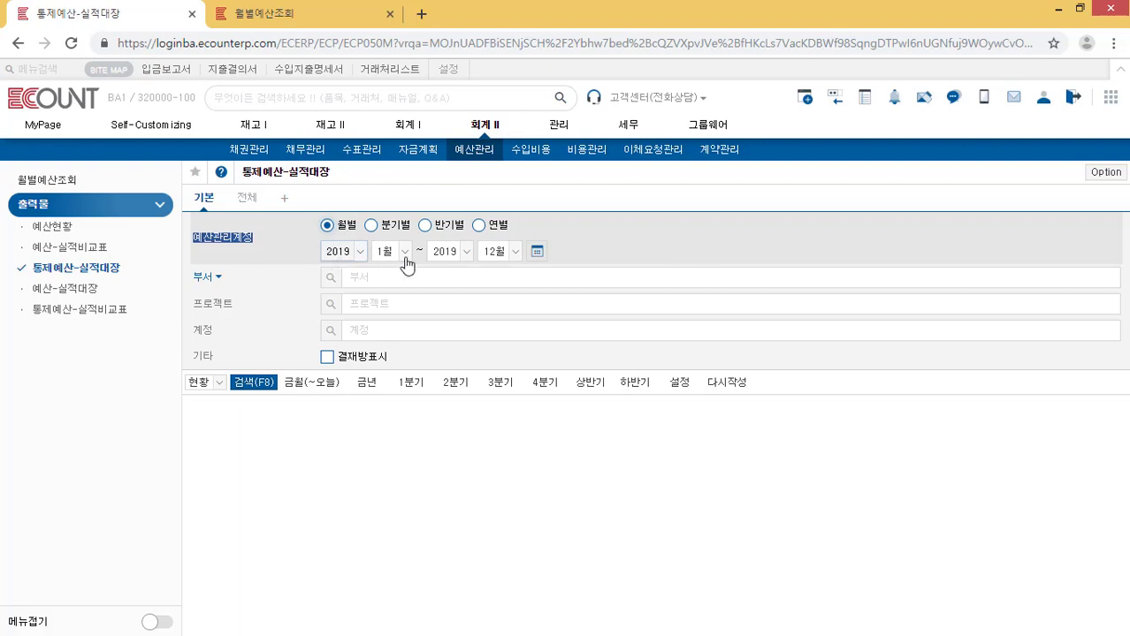
left_click(262, 383)
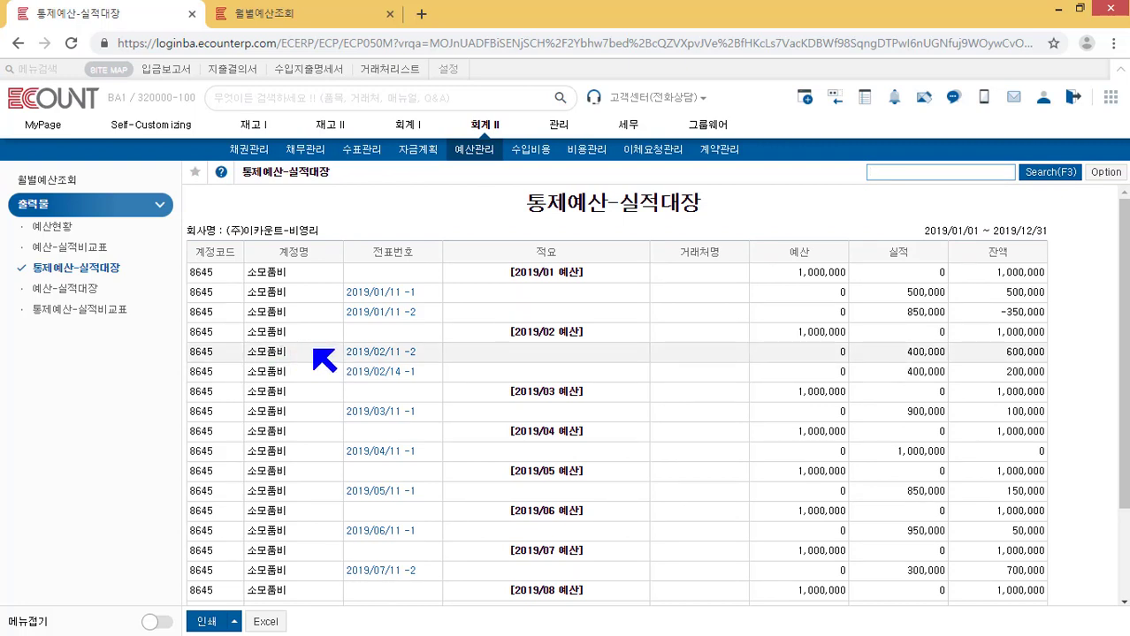
- Examine the monthly 소모품비 budget, actual and balance rows from 2019/01, and view the expenditure voucher 2019/01/11 -2
left_click_drag(510, 273, 599, 283)
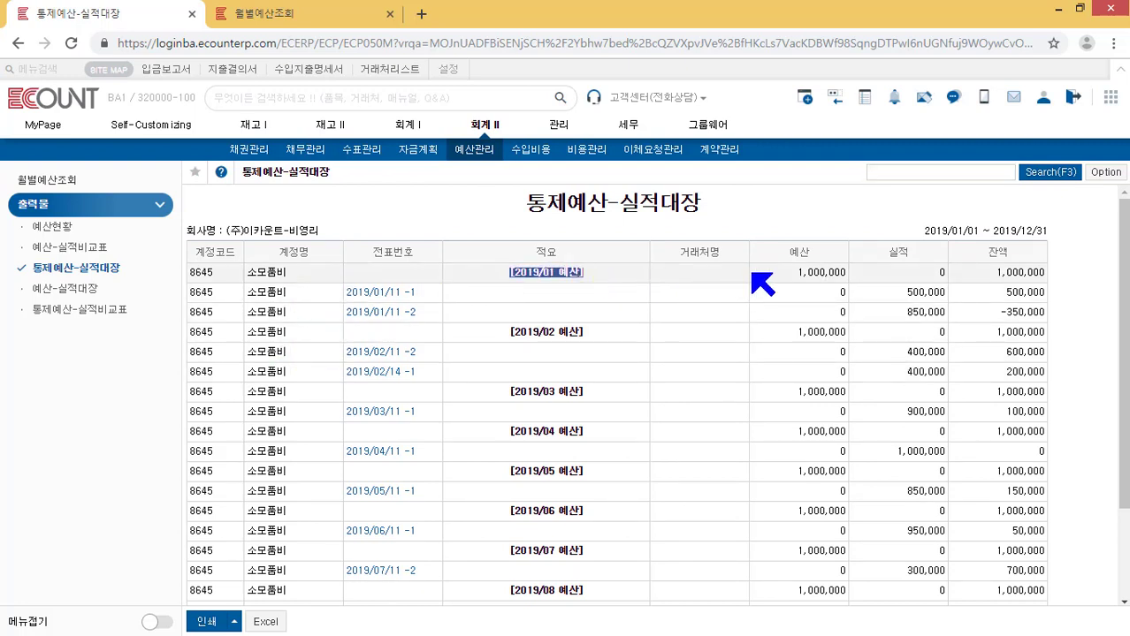
left_click_drag(796, 272, 862, 281)
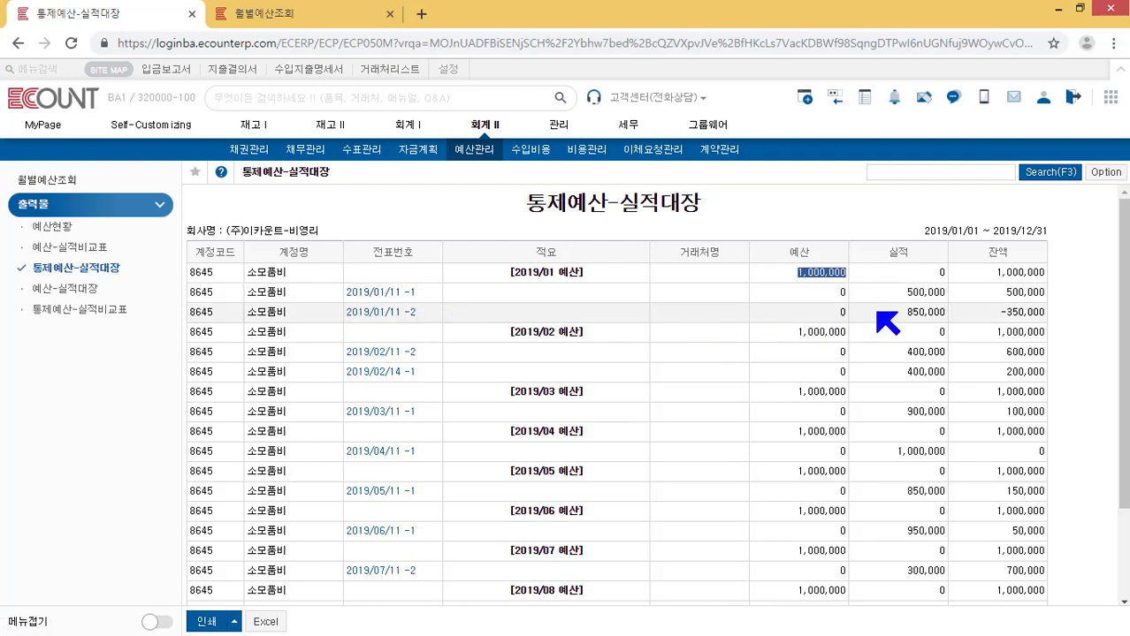
left_click(911, 316)
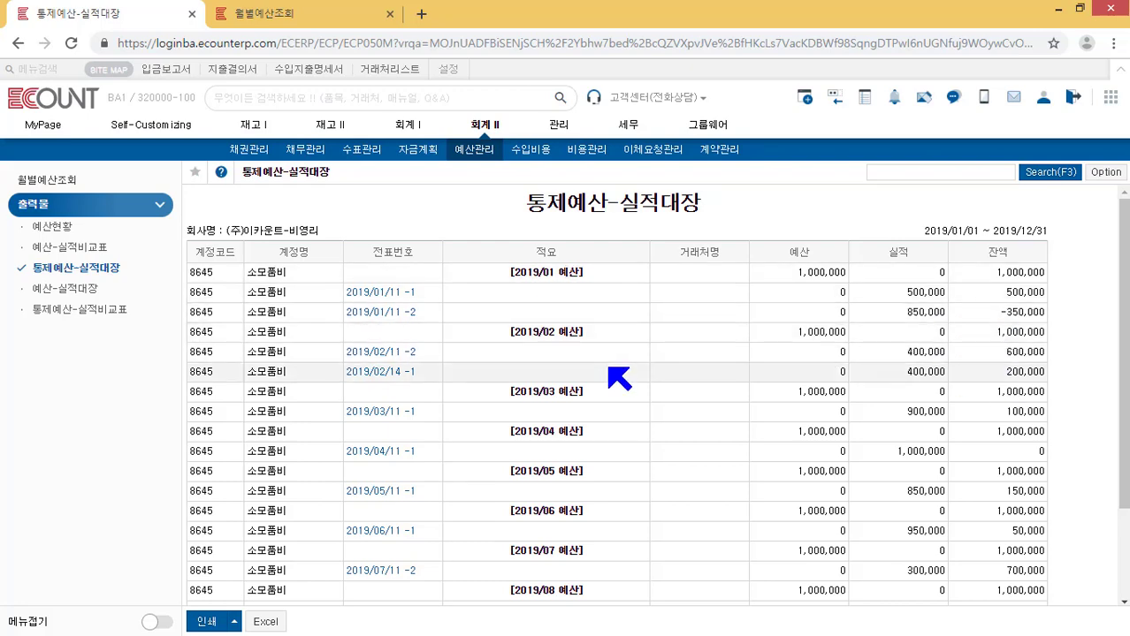
scroll(619, 377, "down", 3)
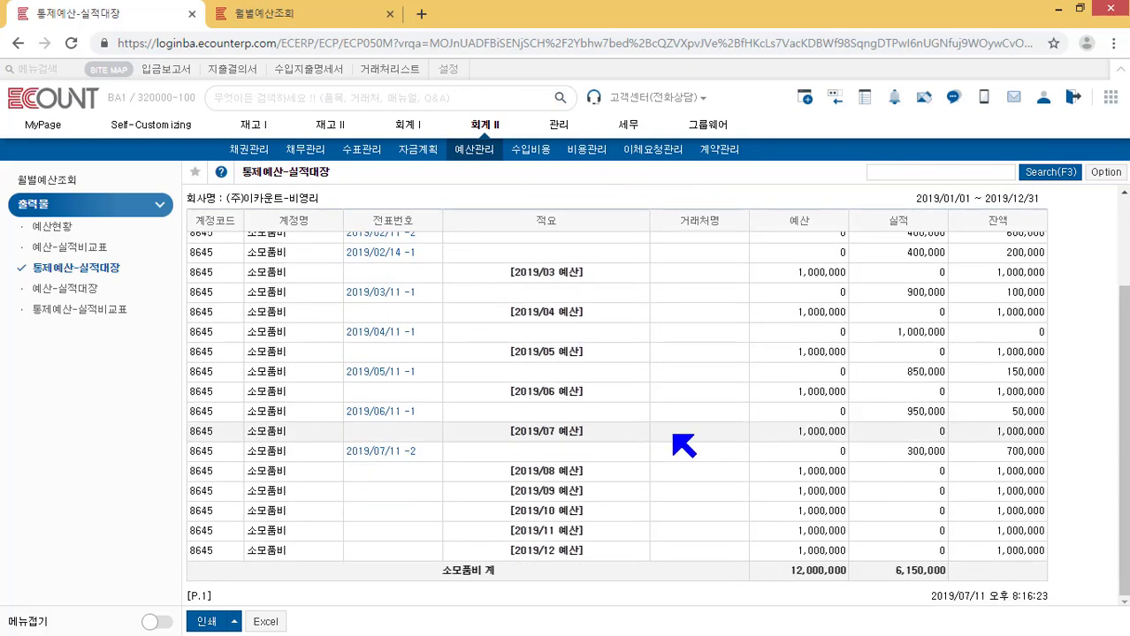
scroll(690, 447, "up", 4)
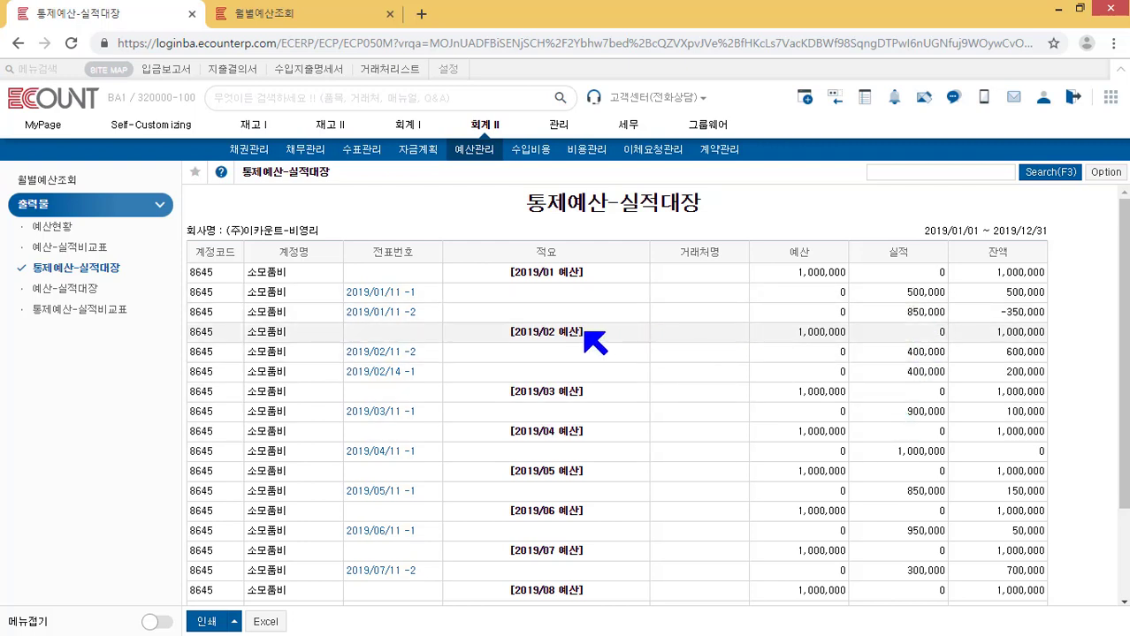
left_click(403, 314)
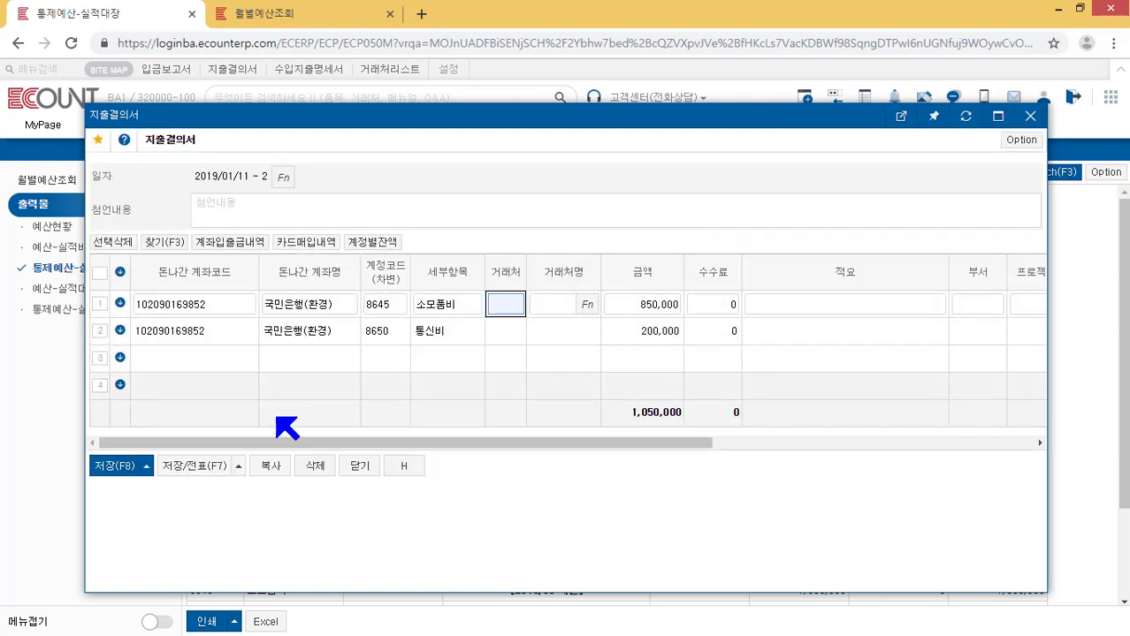
left_click(357, 466)
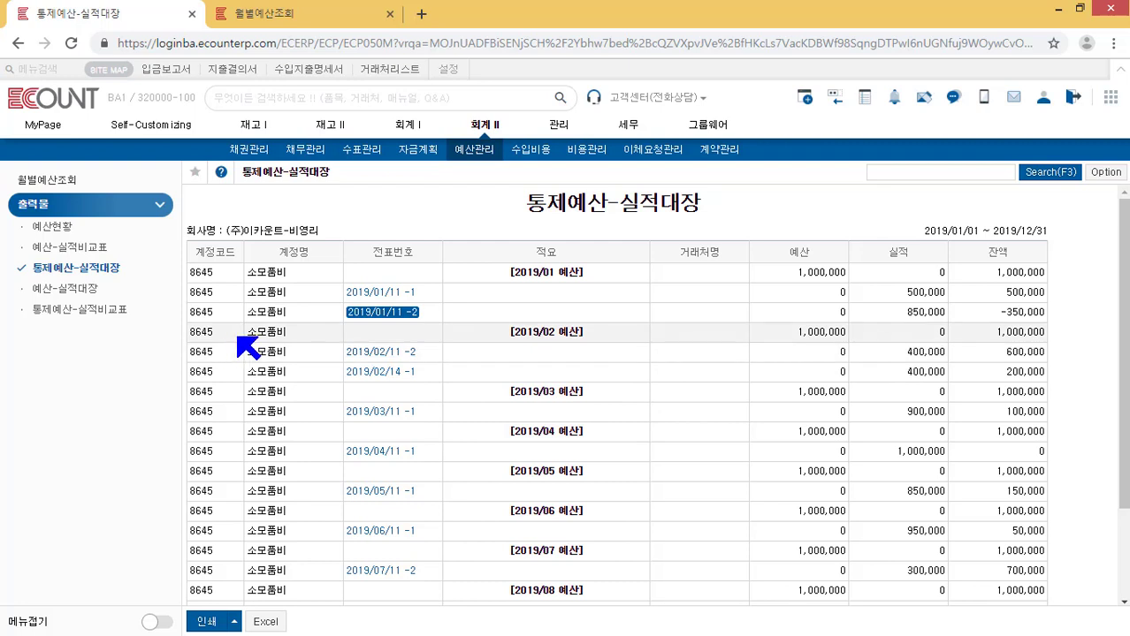
- Open the 예산-실적대장 report, run it on a 연별 basis for 2019, and review its 예산 section
left_click(56, 295)
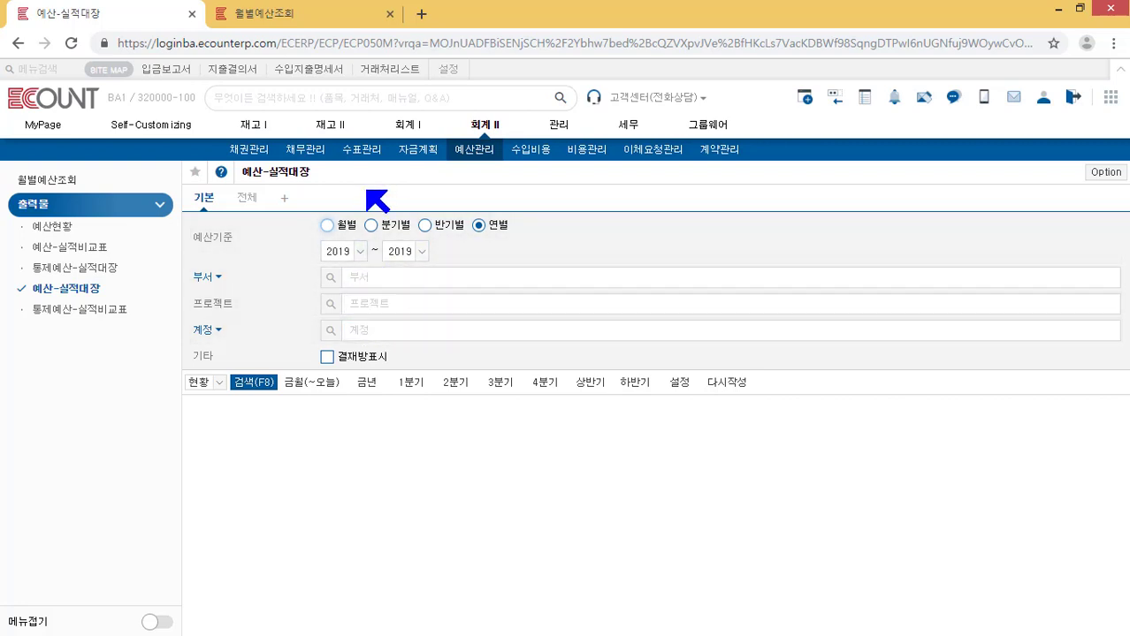
left_click(251, 382)
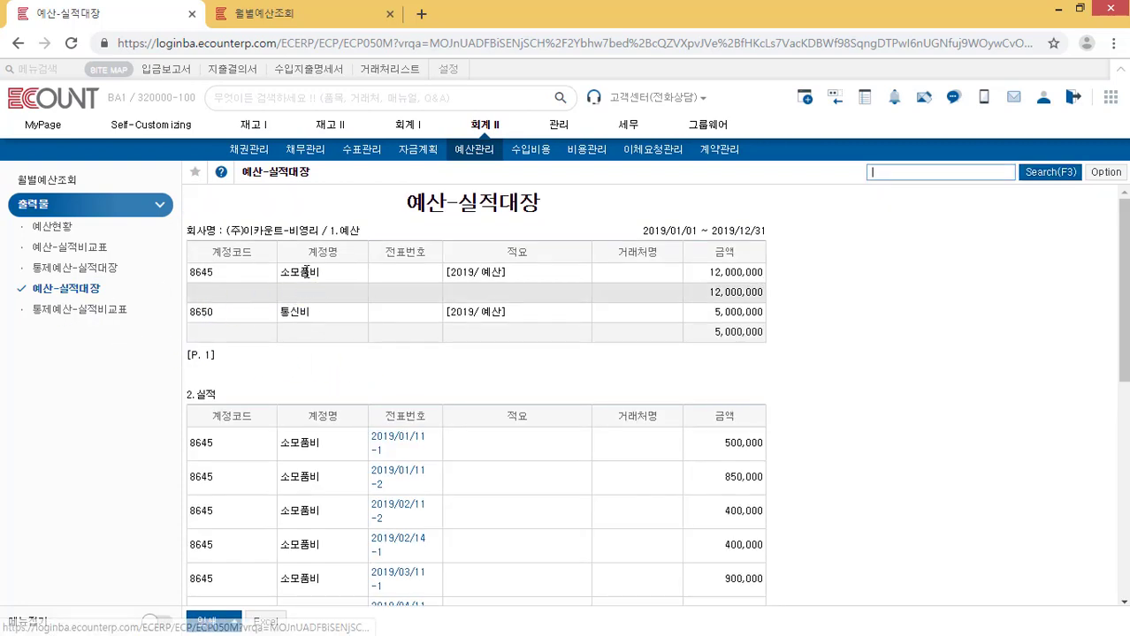
left_click_drag(338, 235, 354, 231)
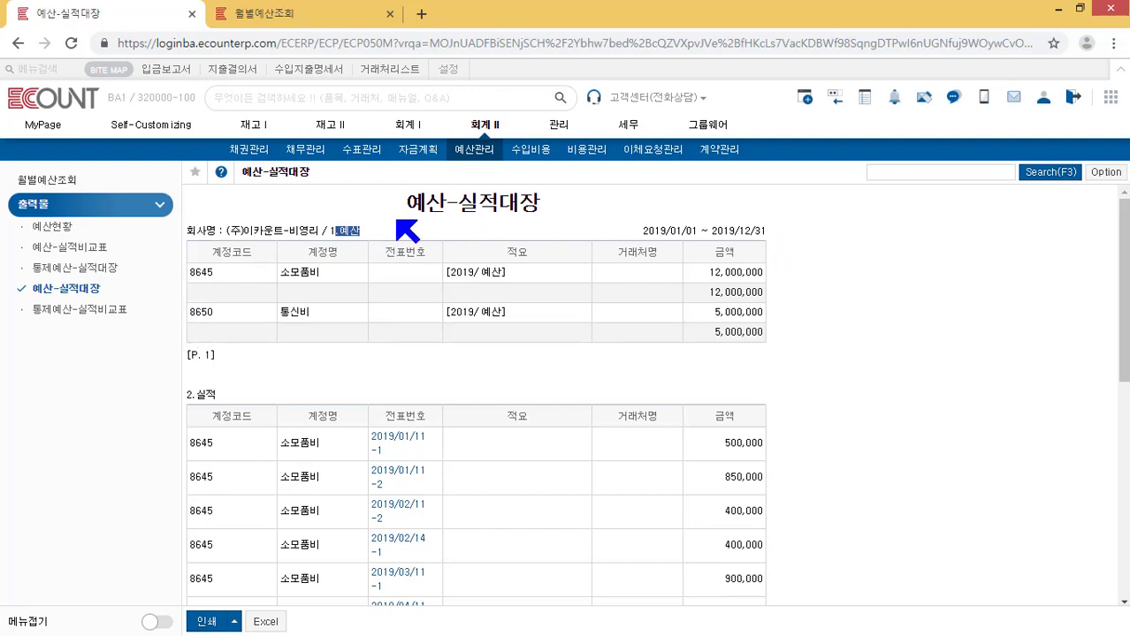
- Examine the 실적 and 예산-실적 sections of the 예산-실적대장 for 소모품비 and 통신비
scroll(336, 334, "down", 1)
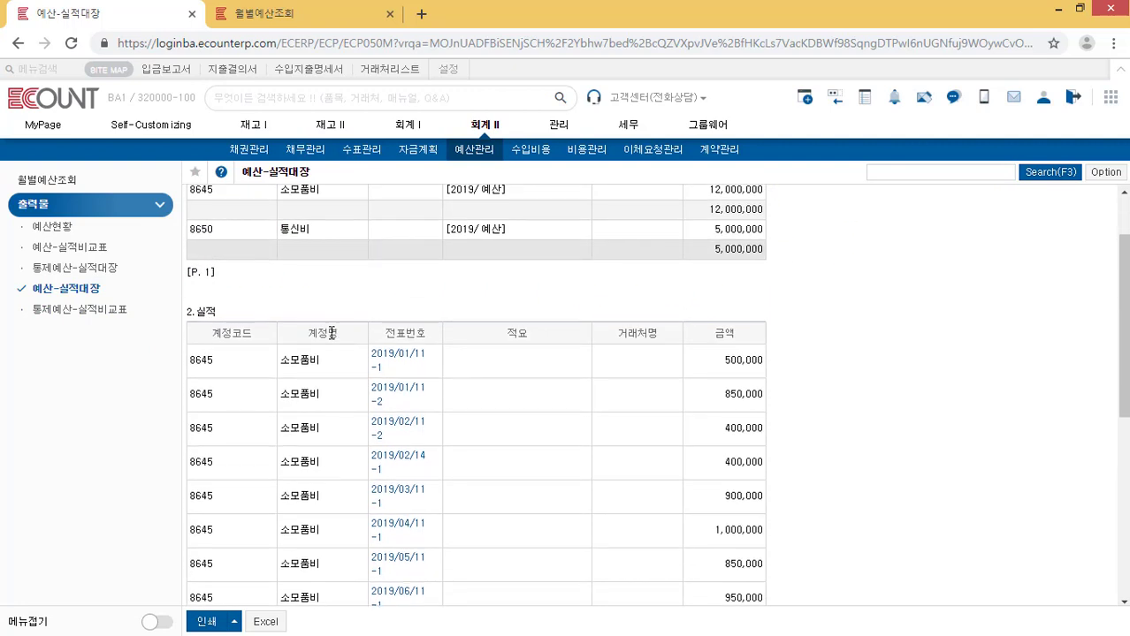
scroll(263, 309, "down", 1)
double_click(202, 228)
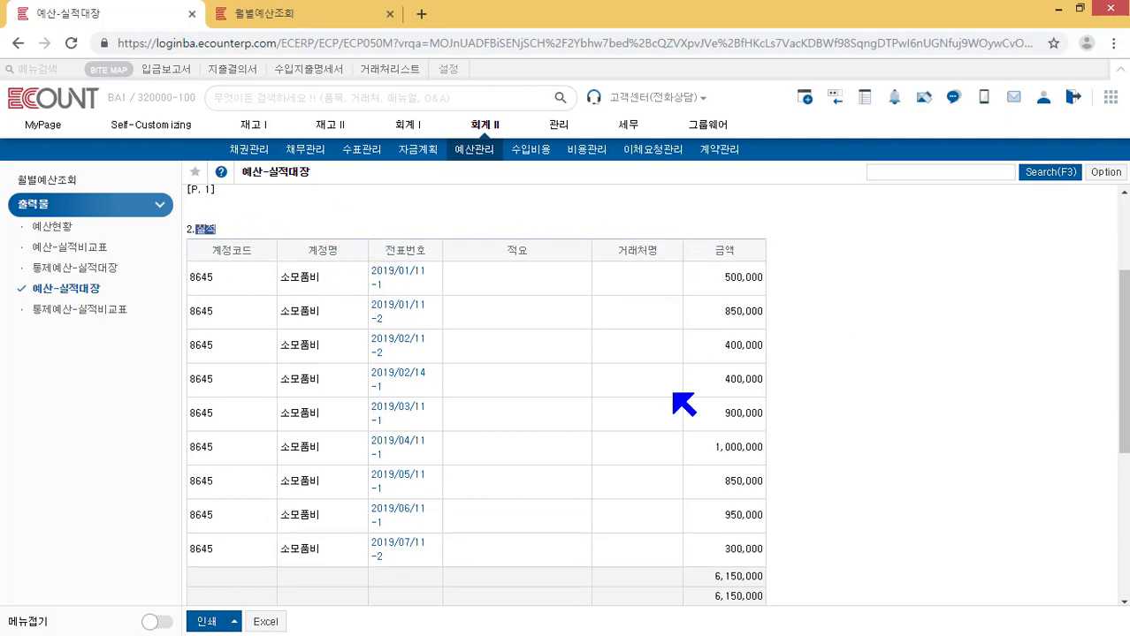
scroll(676, 491, "down", 1)
scroll(247, 492, "down", 3)
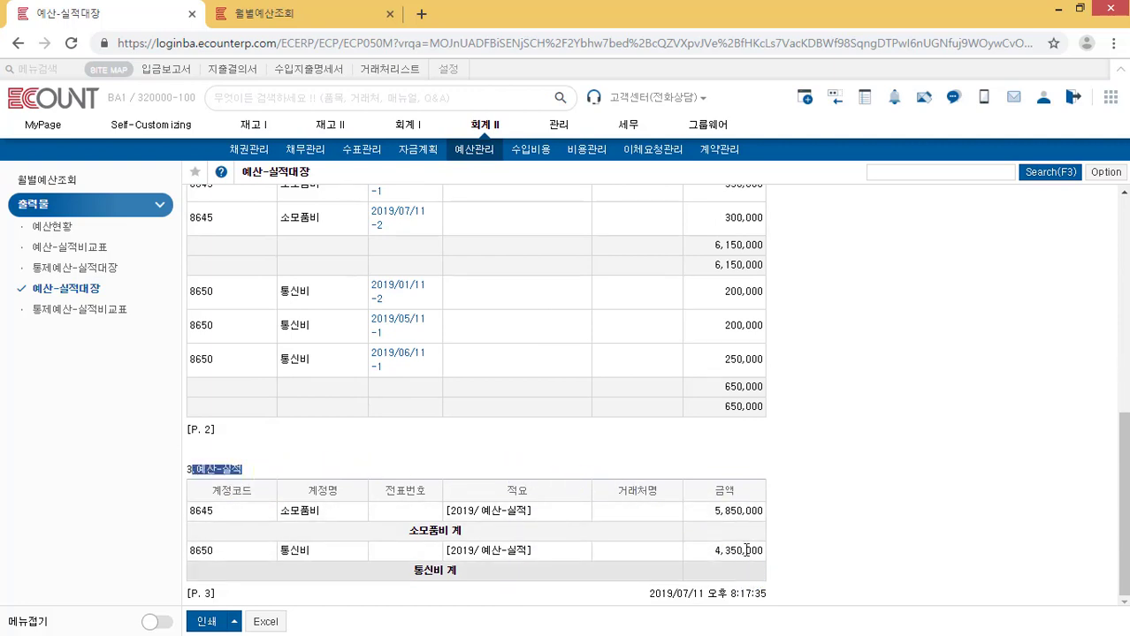
scroll(825, 550, "up", 15)
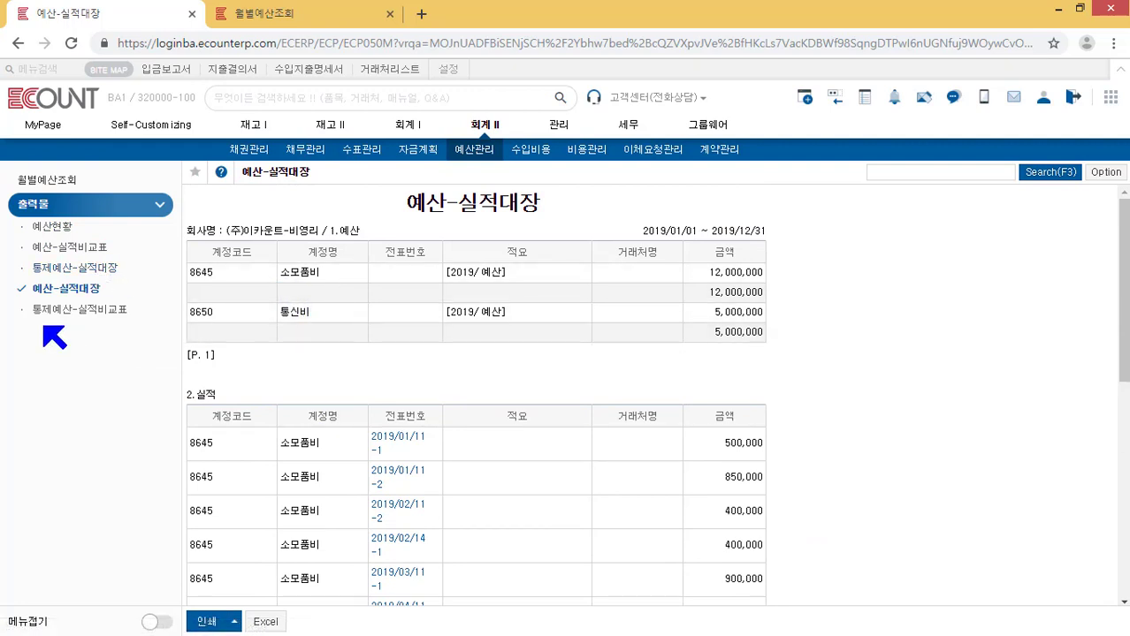
- Open the 통제예산-실적비교표 report and check the accounts' 예산관리방법 in the 계정설정 window
left_click(105, 320)
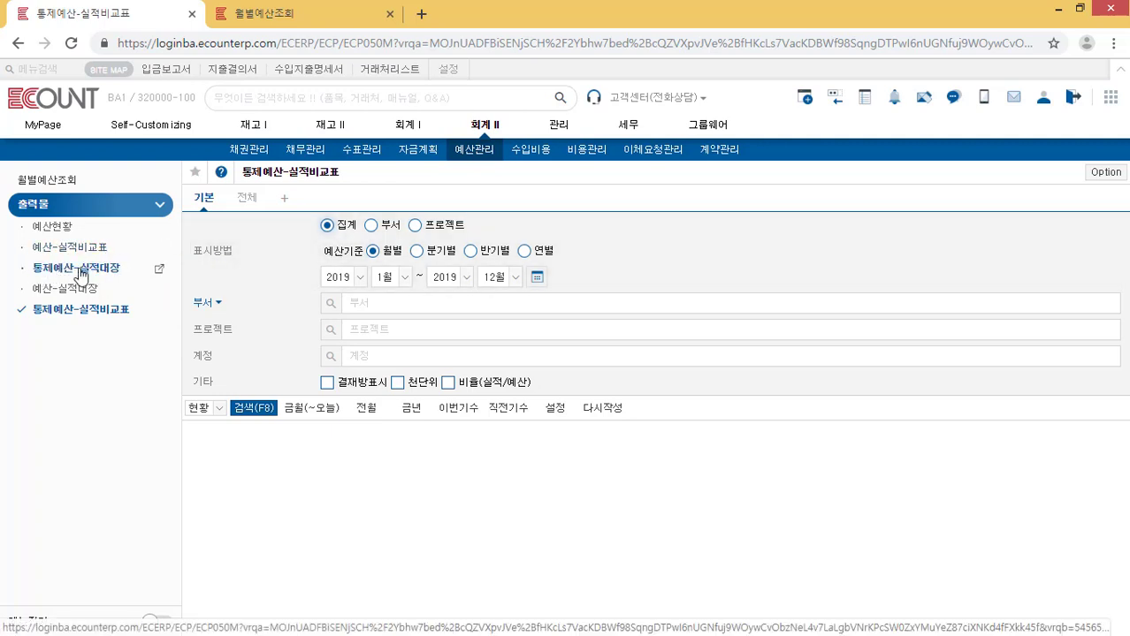
left_click(323, 13)
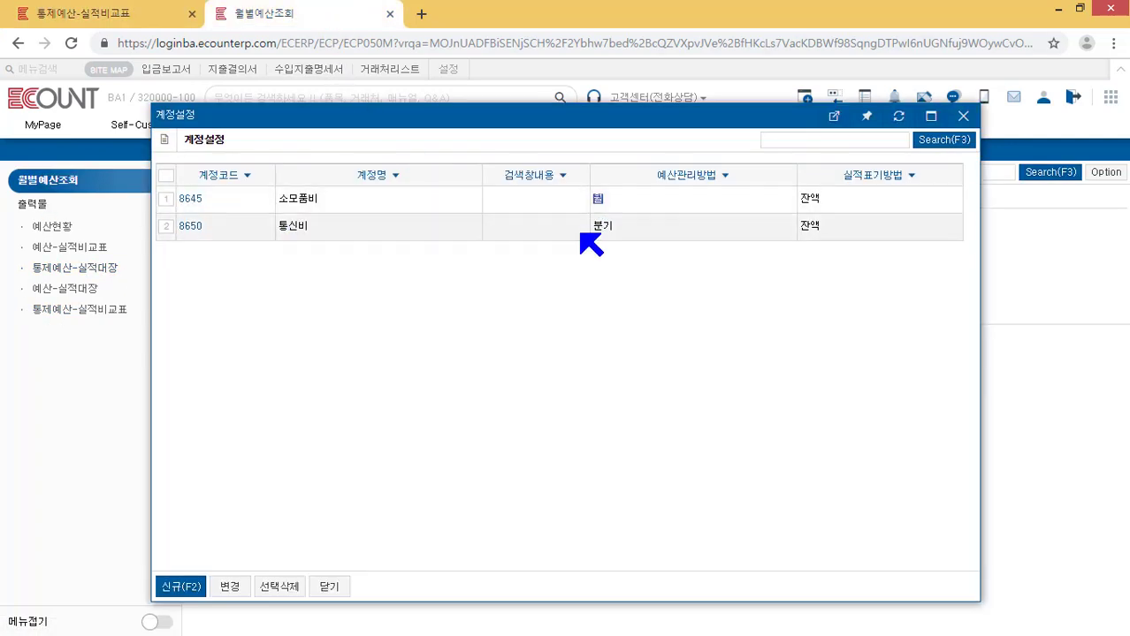
left_click_drag(583, 232, 626, 230)
left_click(99, 13)
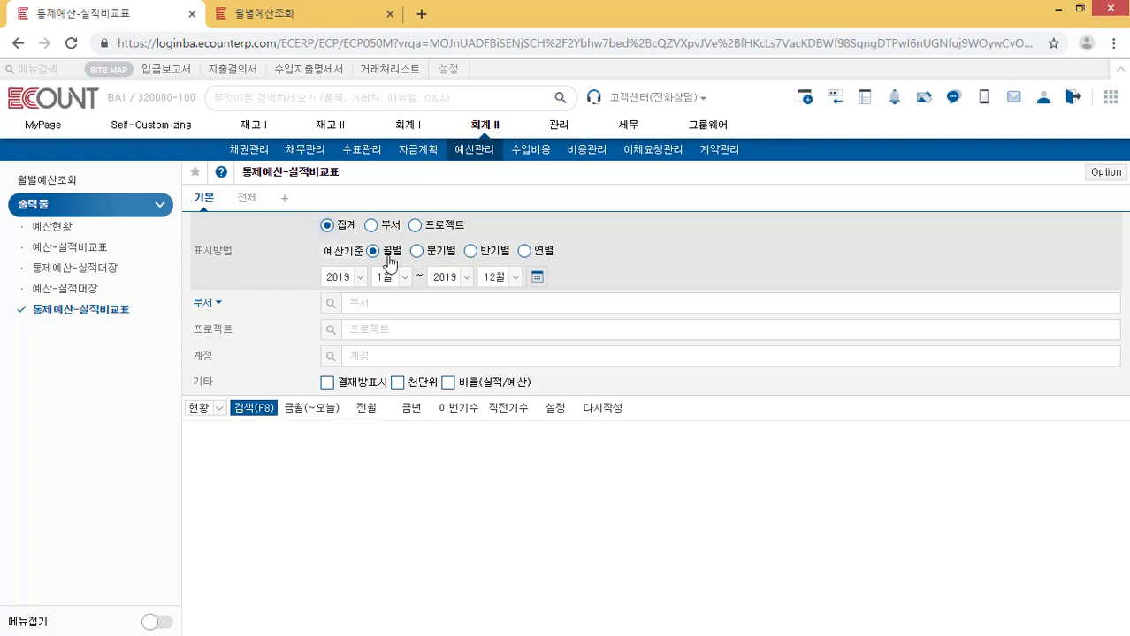
- Run the 통제예산-실적비교표 on a 월별 basis for January to December 2019 and review the 소모품비 totals
left_click(253, 408)
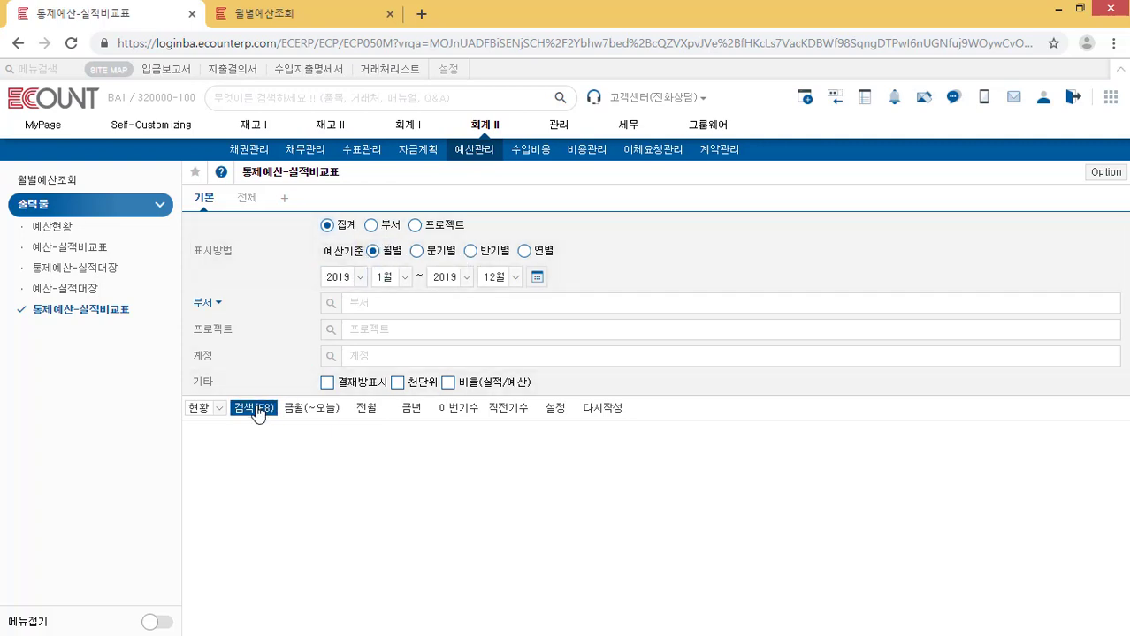
left_click_drag(272, 295, 318, 295)
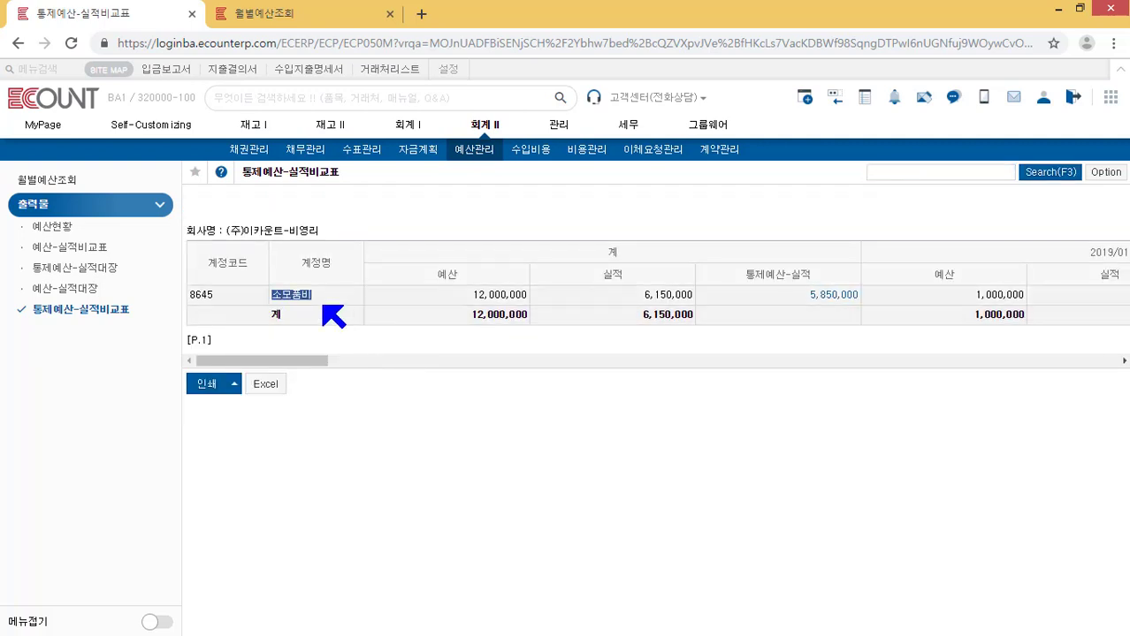
left_click_drag(285, 361, 311, 361)
left_click_drag(265, 283, 478, 289)
left_click(477, 289)
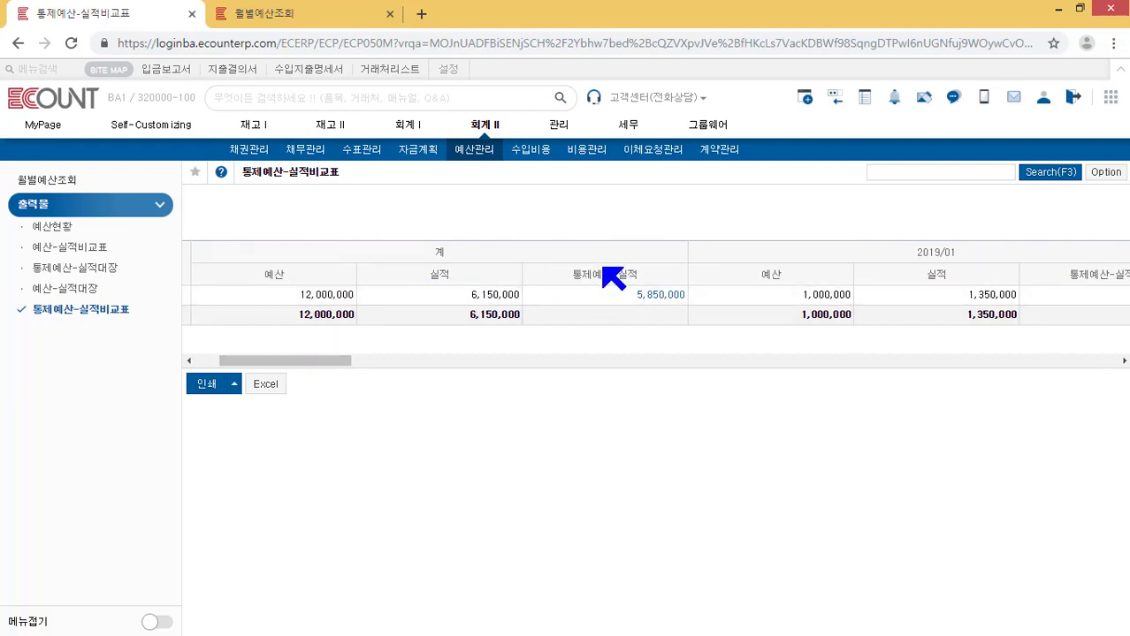
left_click(665, 294)
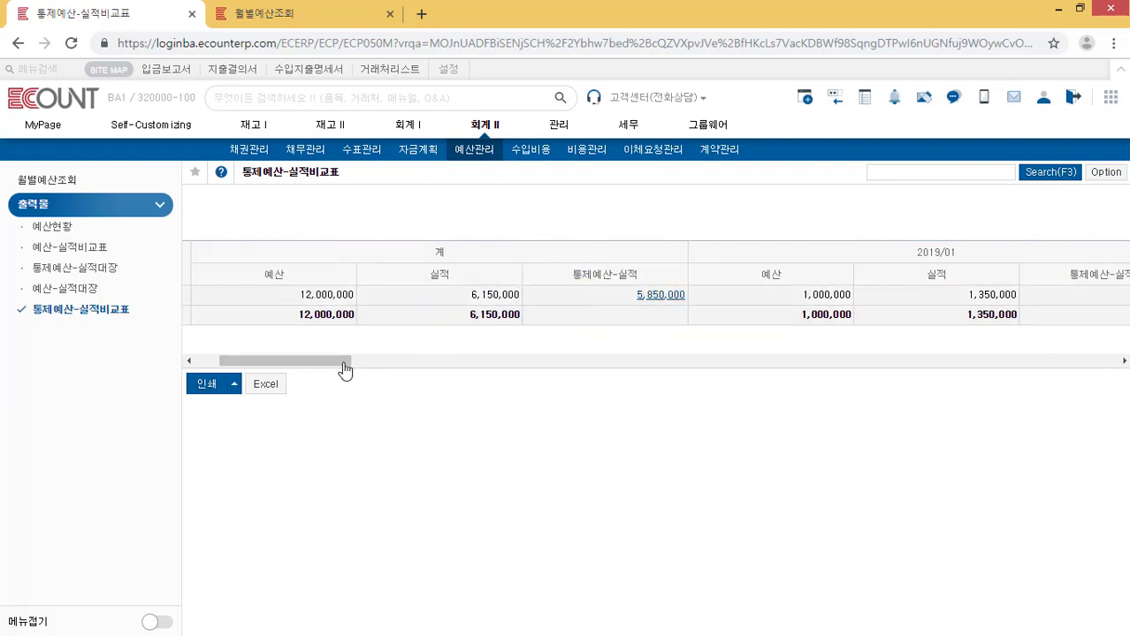
- Rerun the 통제예산-실적비교표 on a 분기별 basis from 2019 1분기 to 2019 4분기
key("F3")
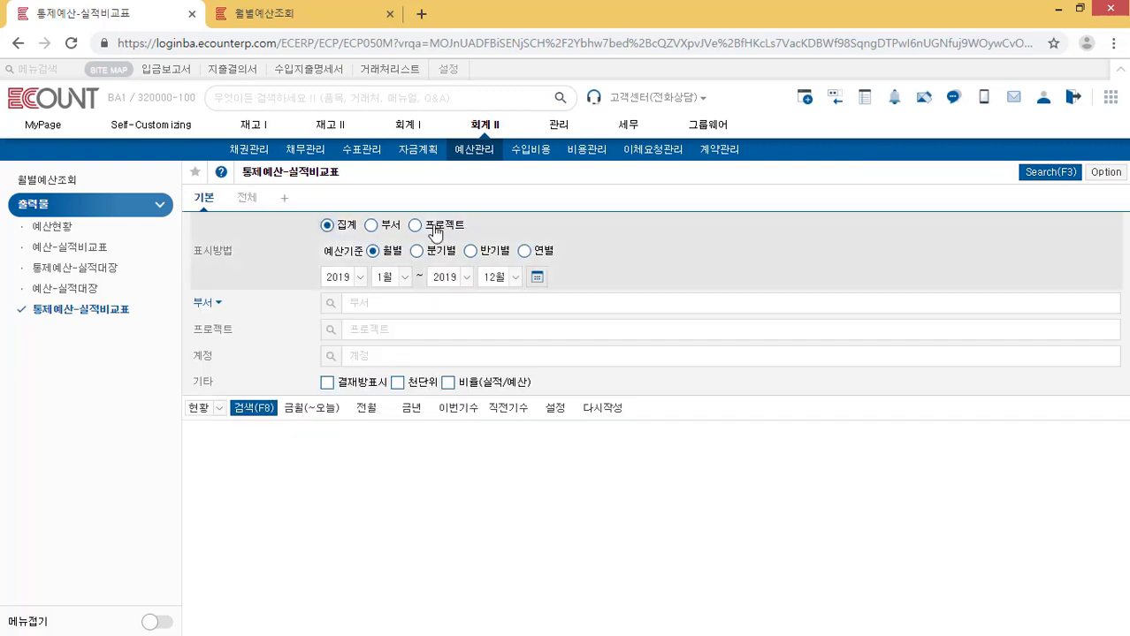
left_click(418, 252)
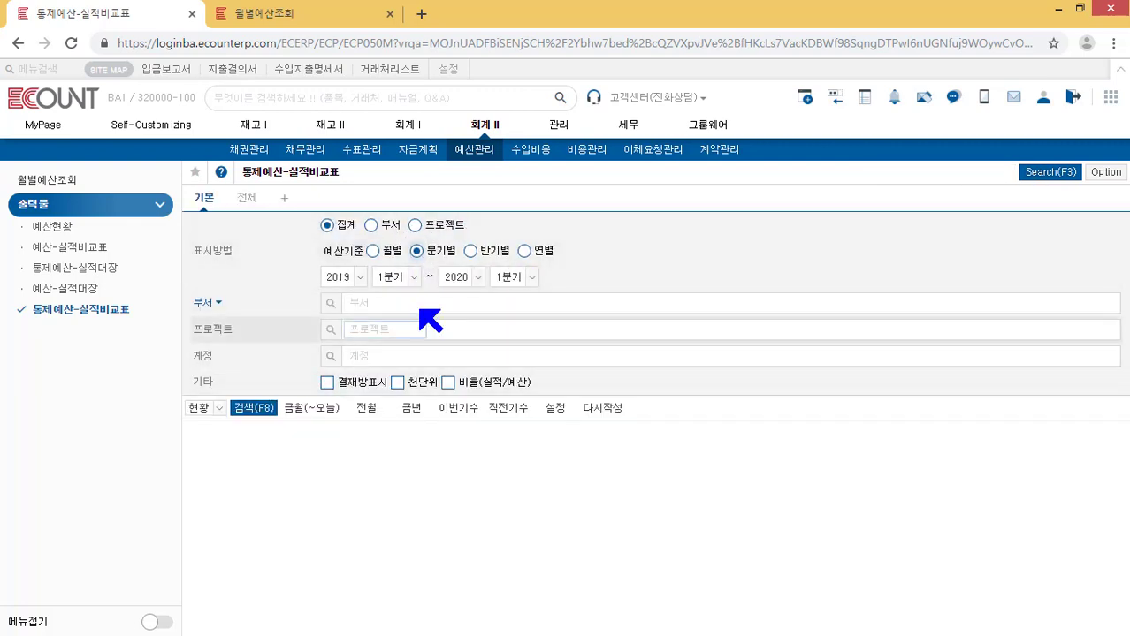
left_click(461, 278)
left_click(466, 325)
left_click(511, 278)
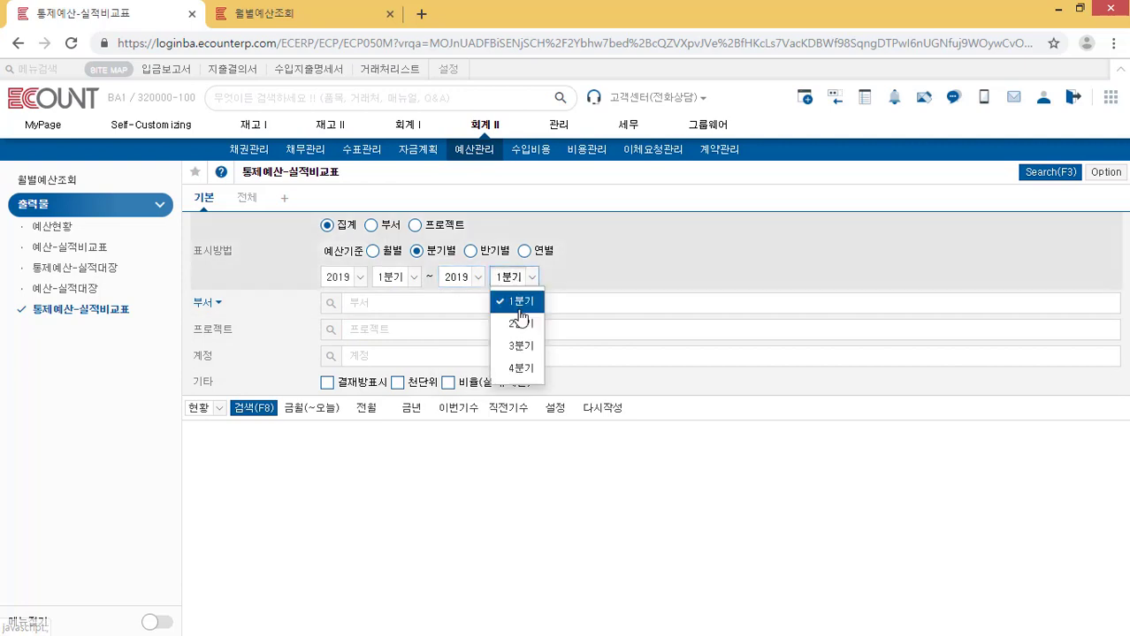
left_click(528, 372)
left_click(336, 412)
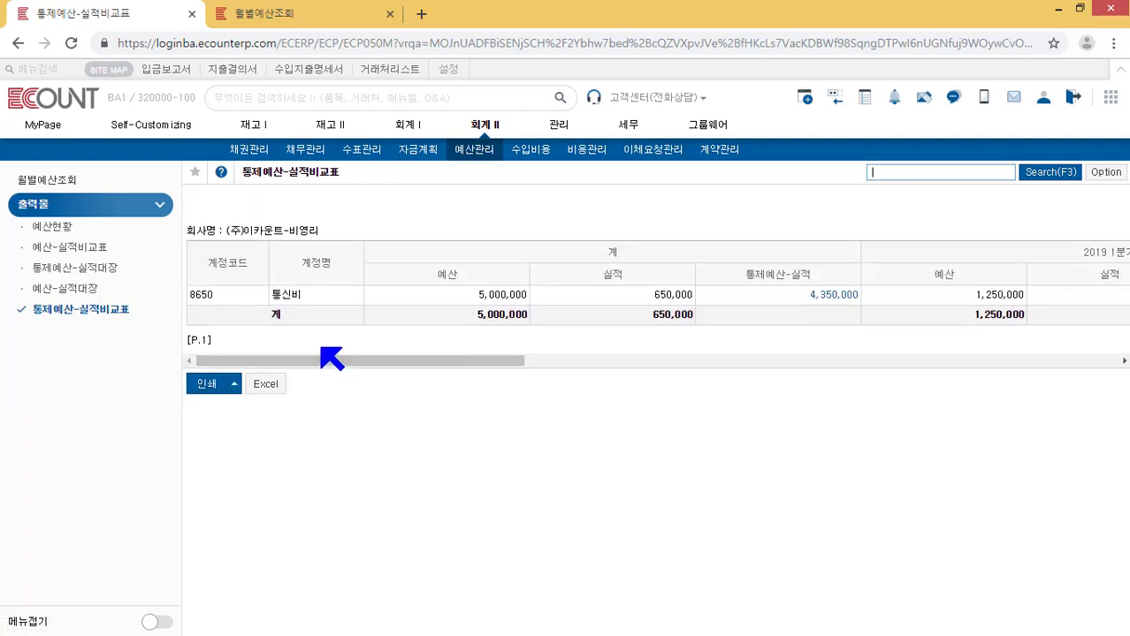
mouse_move(302, 361)
left_mouse_down()
mouse_move(459, 369)
mouse_move(287, 350)
left_mouse_up()
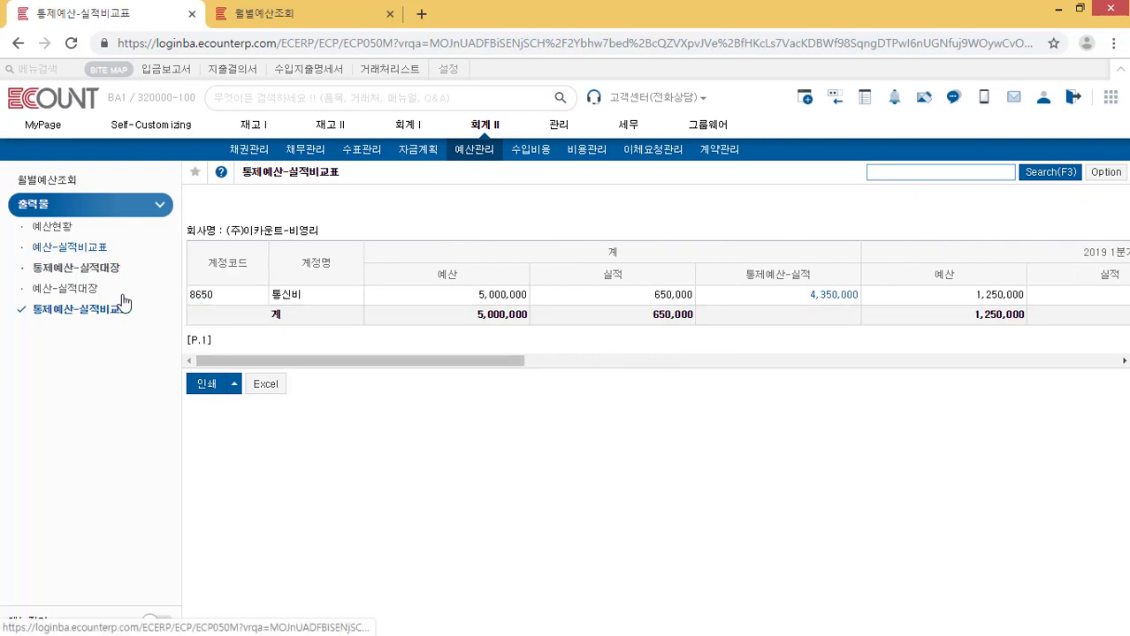